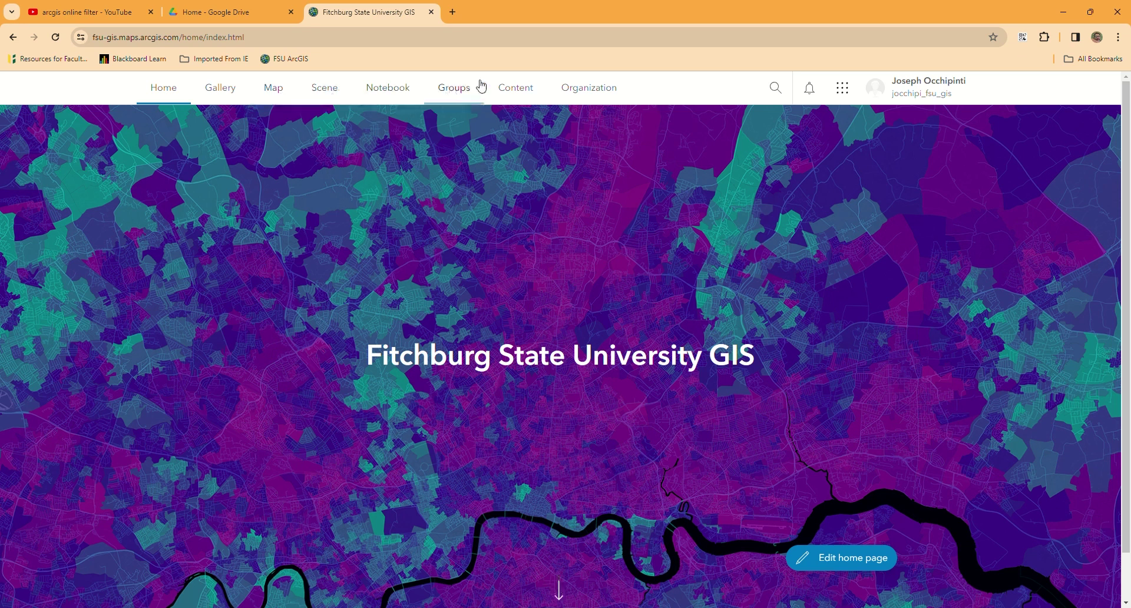
Open a new map in the map viewer and set its basemap to Light Gray Canvas
{"action": "left_click", "coordinate": [280, 95]}
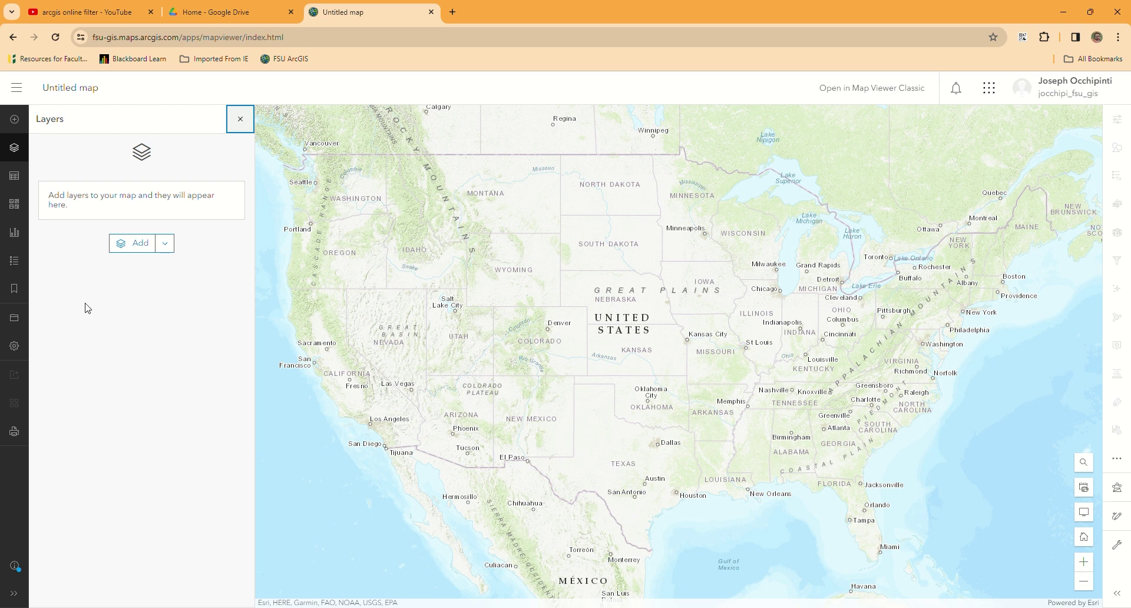
{"action": "left_click", "coordinate": [18, 211]}
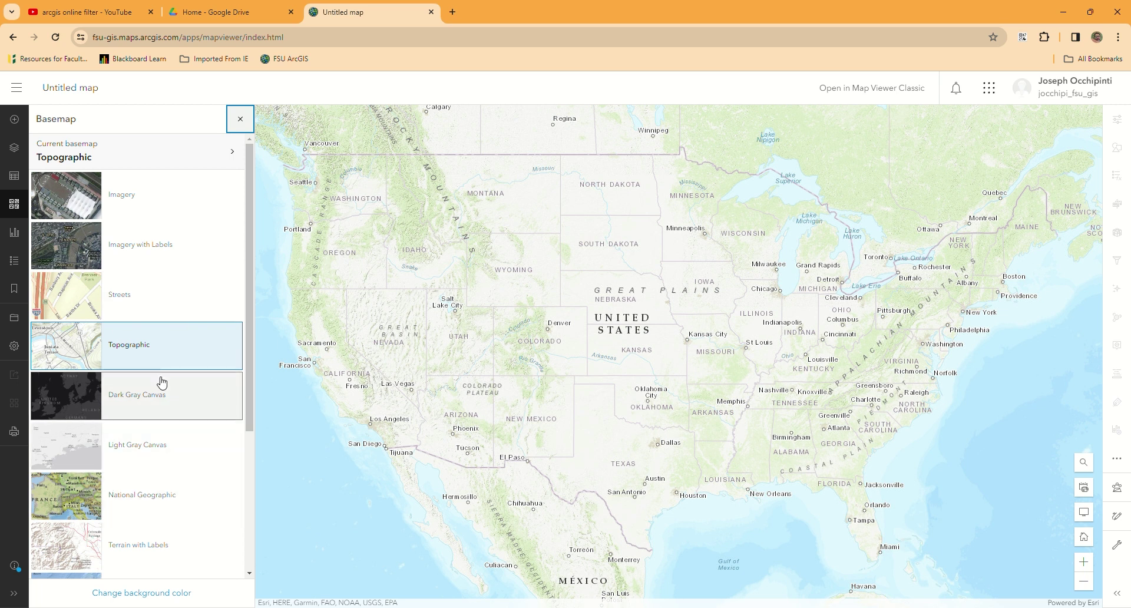
{"action": "left_click", "coordinate": [81, 453]}
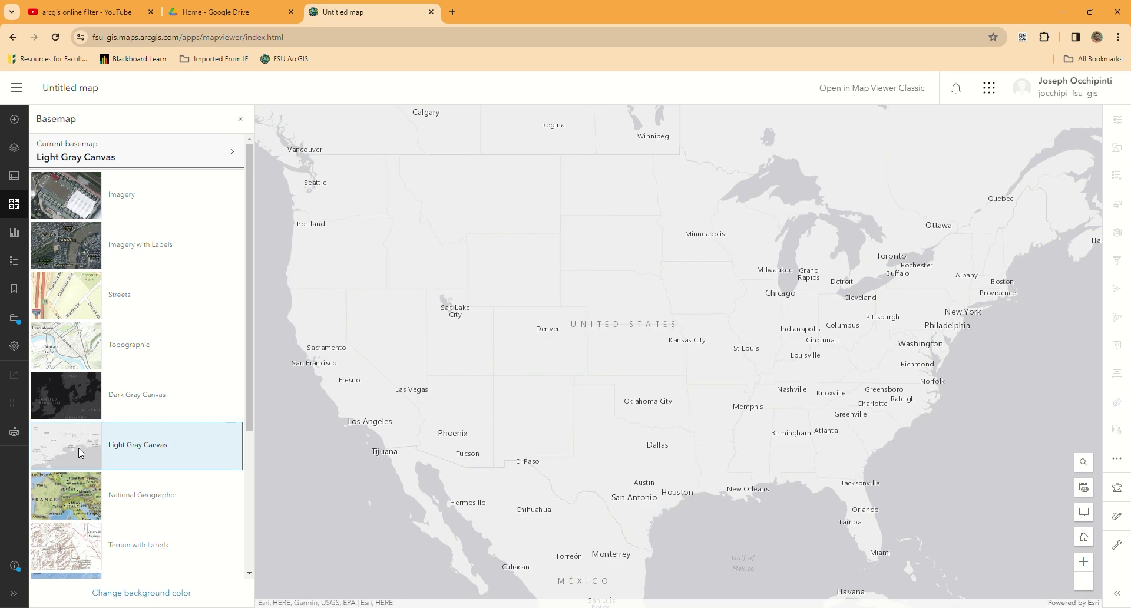
Browse for layers to add to the map, using Living Atlas as the content source
{"action": "left_click", "coordinate": [17, 120]}
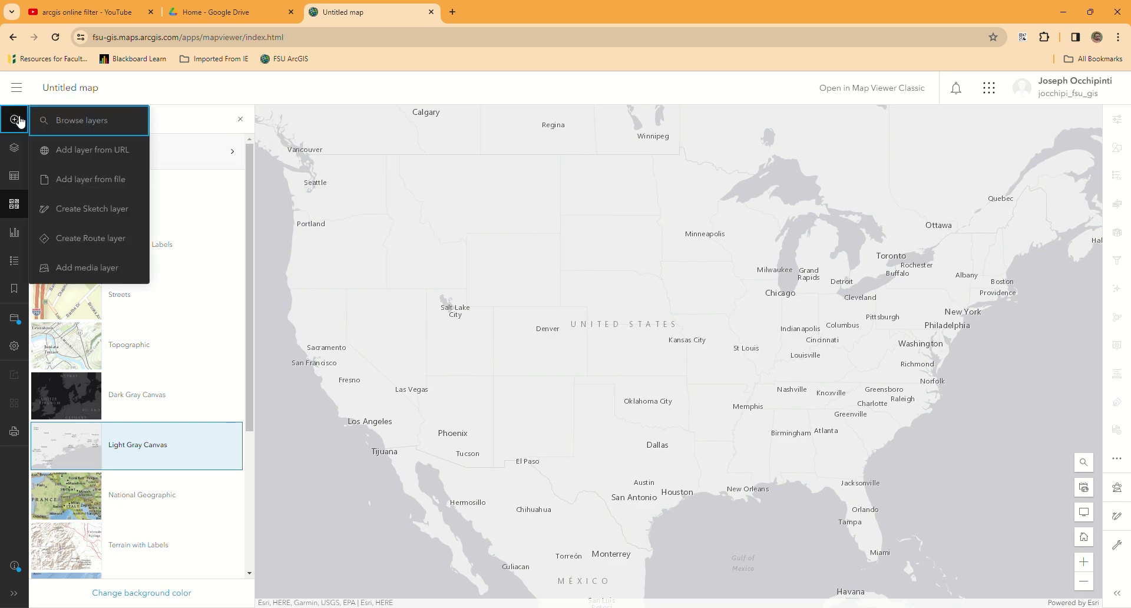
{"action": "left_click", "coordinate": [83, 118]}
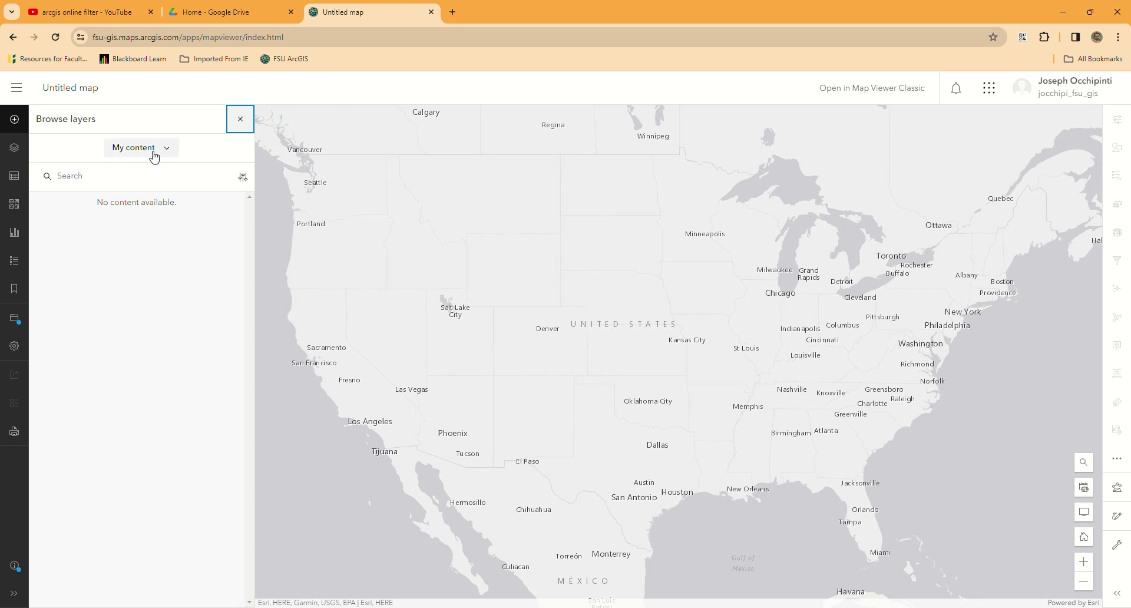
{"action": "left_click", "coordinate": [154, 154]}
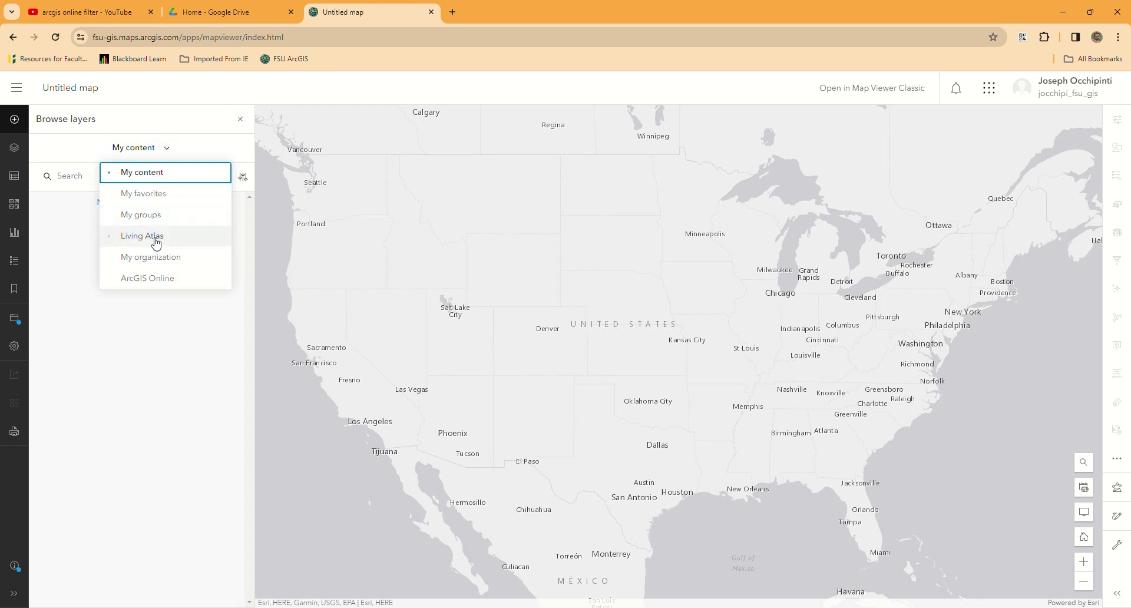
{"action": "left_click", "coordinate": [151, 240]}
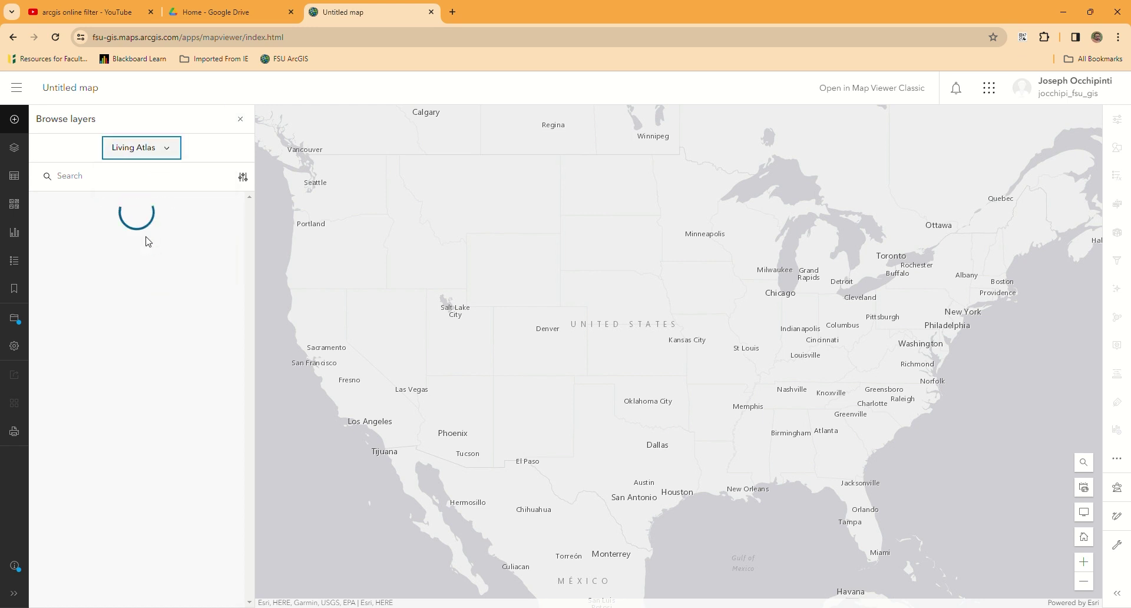
Search for "USA 2020 Census Population Characteristics" and add the feature layer of exactly that name to the map
{"action": "left_click", "coordinate": [81, 187]}
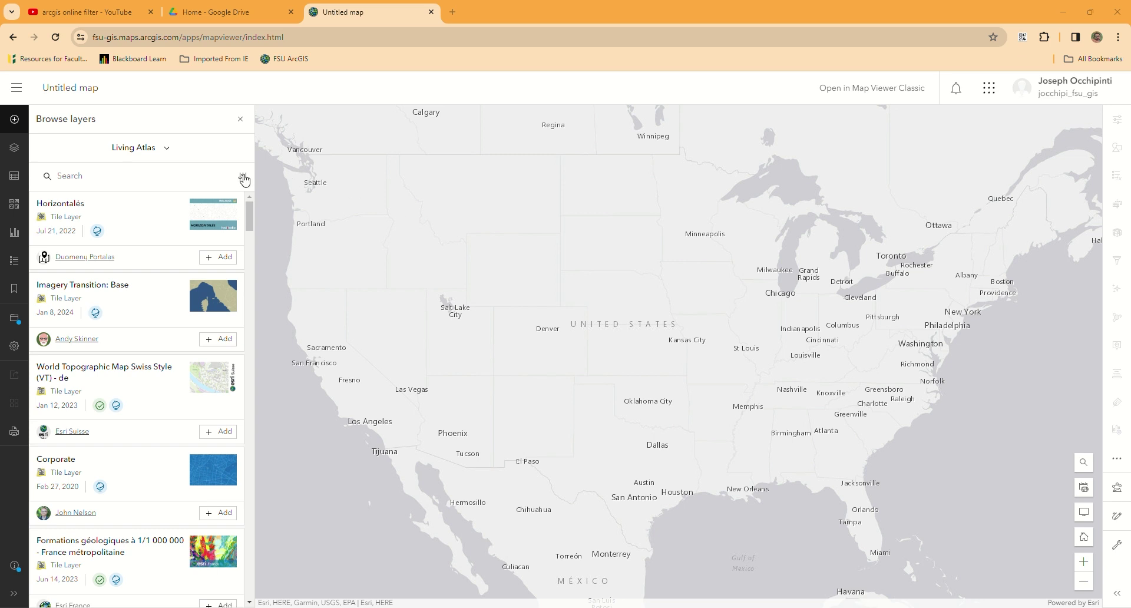
{"action": "left_click", "coordinate": [68, 184]}
{"action": "type", "text": "2020 Census Population Characteristics"}
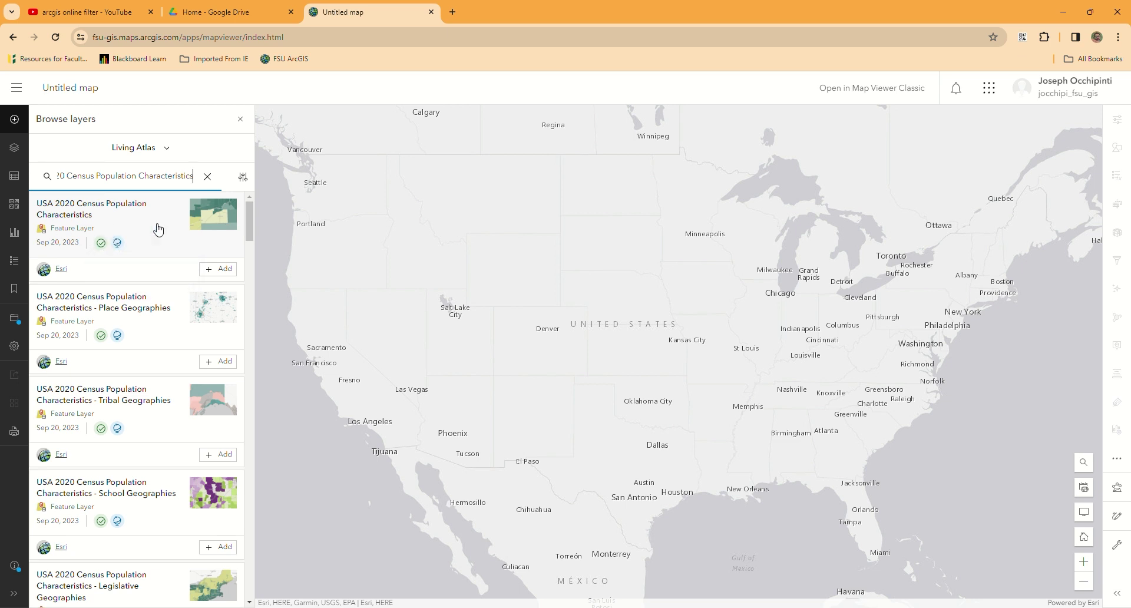
{"action": "left_click", "coordinate": [228, 273]}
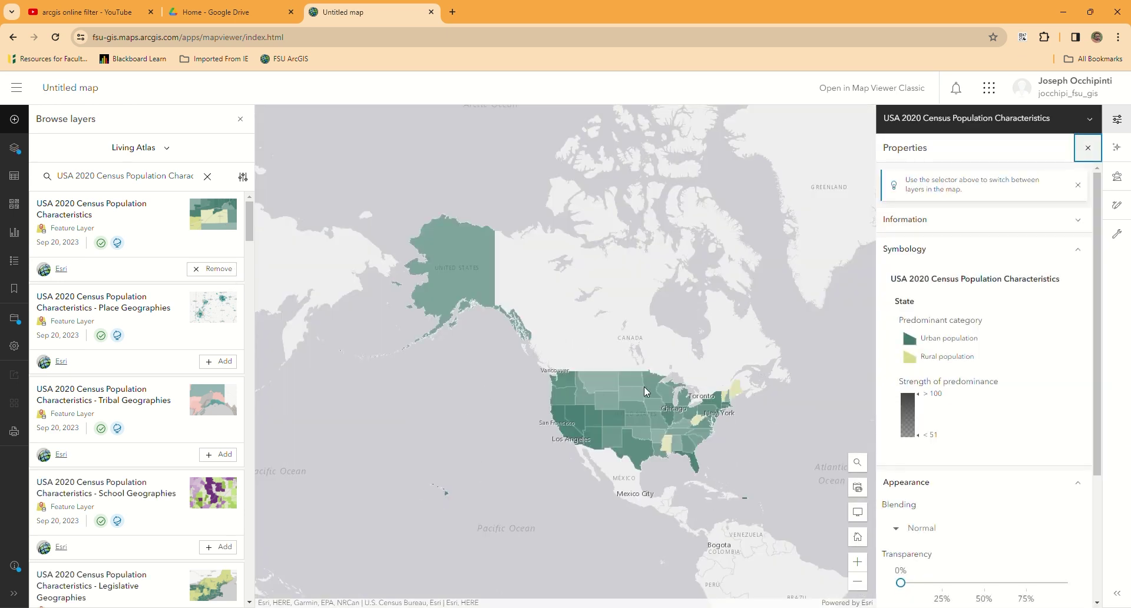
Focus the map on Florida to examine the added census layer there
{"action": "left_click_drag", "start_coordinate": [724, 442], "coordinate": [601, 318]}
{"action": "scroll", "coordinate": [601, 318], "scroll_direction": "down", "scroll_amount": 2}
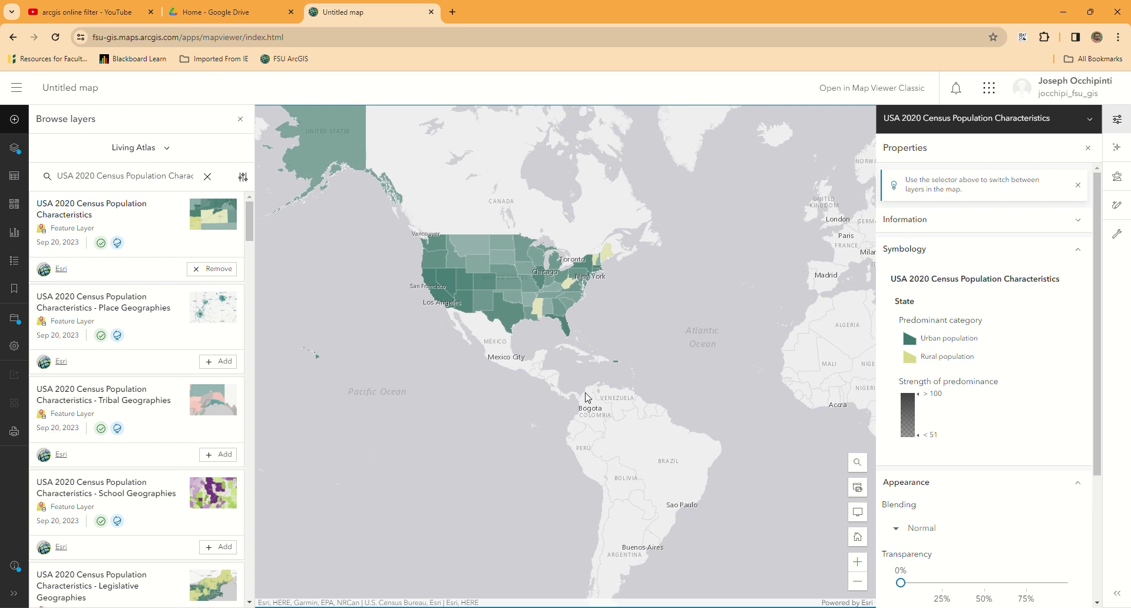
{"action": "scroll", "coordinate": [595, 401], "scroll_direction": "down", "scroll_amount": 2}
{"action": "left_click_drag", "start_coordinate": [522, 240], "coordinate": [599, 444]}
{"action": "scroll", "coordinate": [674, 431], "scroll_direction": "down", "scroll_amount": 1}
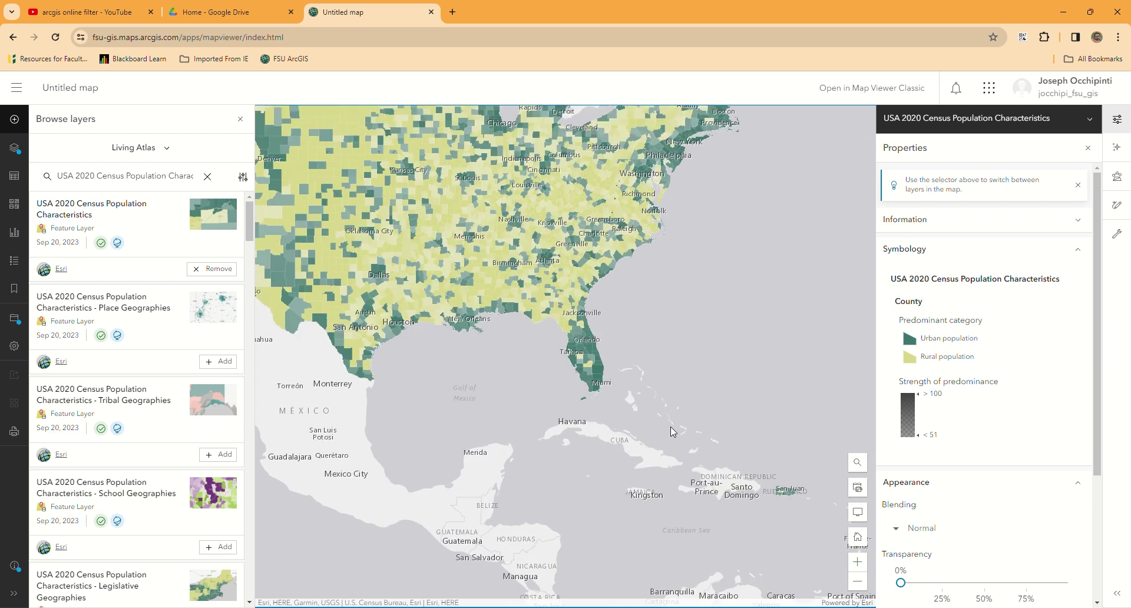
{"action": "scroll", "coordinate": [598, 366], "scroll_direction": "down", "scroll_amount": 1}
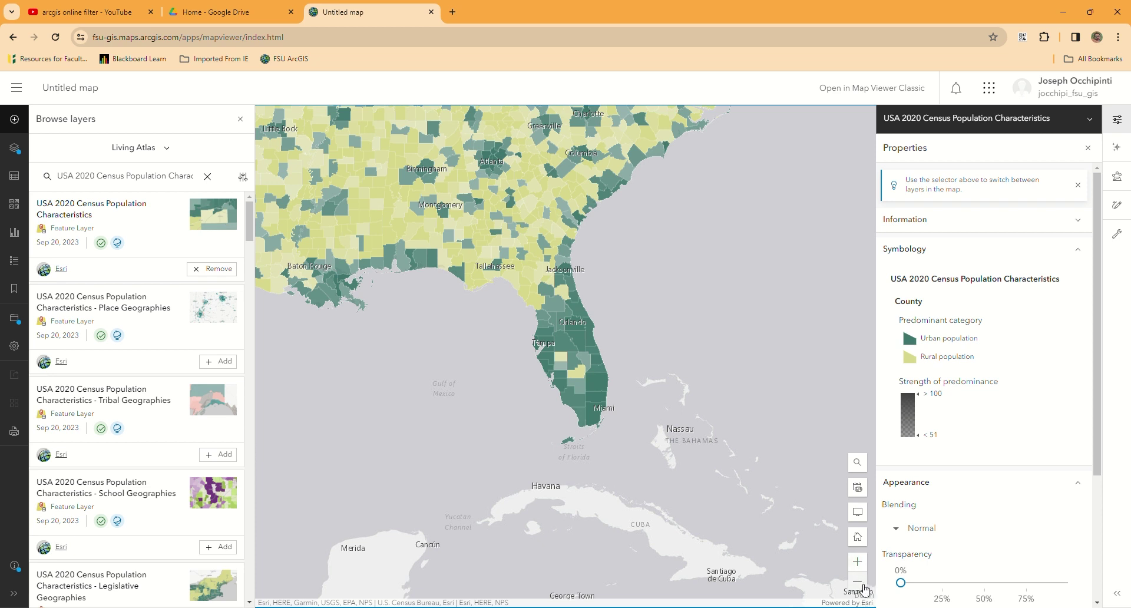
{"action": "left_click", "coordinate": [859, 567]}
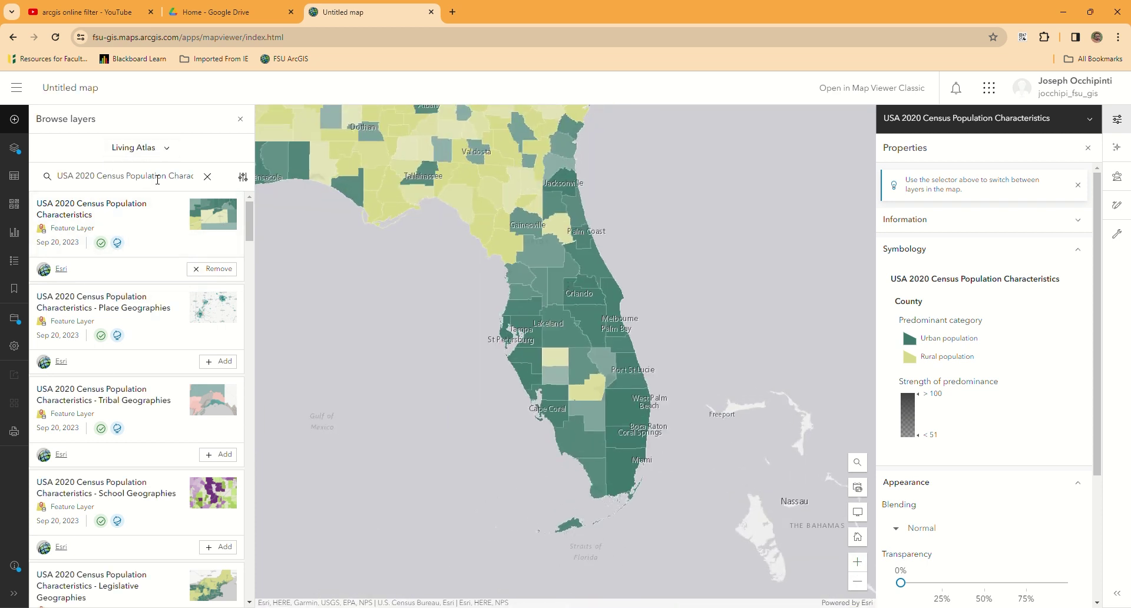
Close the layer browser, show the map's layer list and expand the USA 2020 Census Population Characteristics group
{"action": "left_click", "coordinate": [241, 120]}
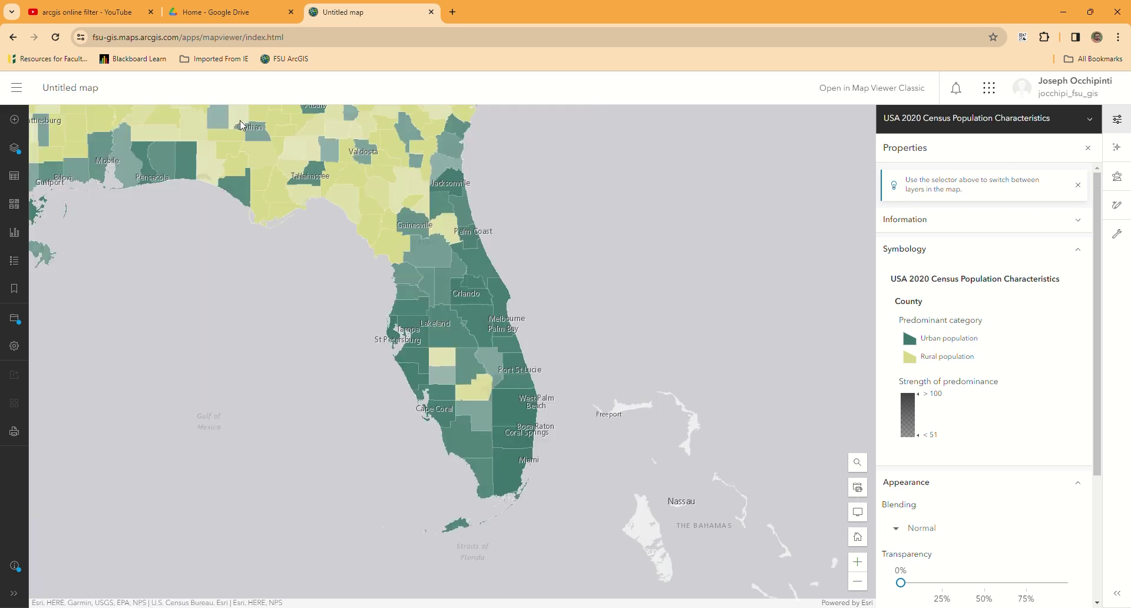
{"action": "left_click", "coordinate": [19, 119]}
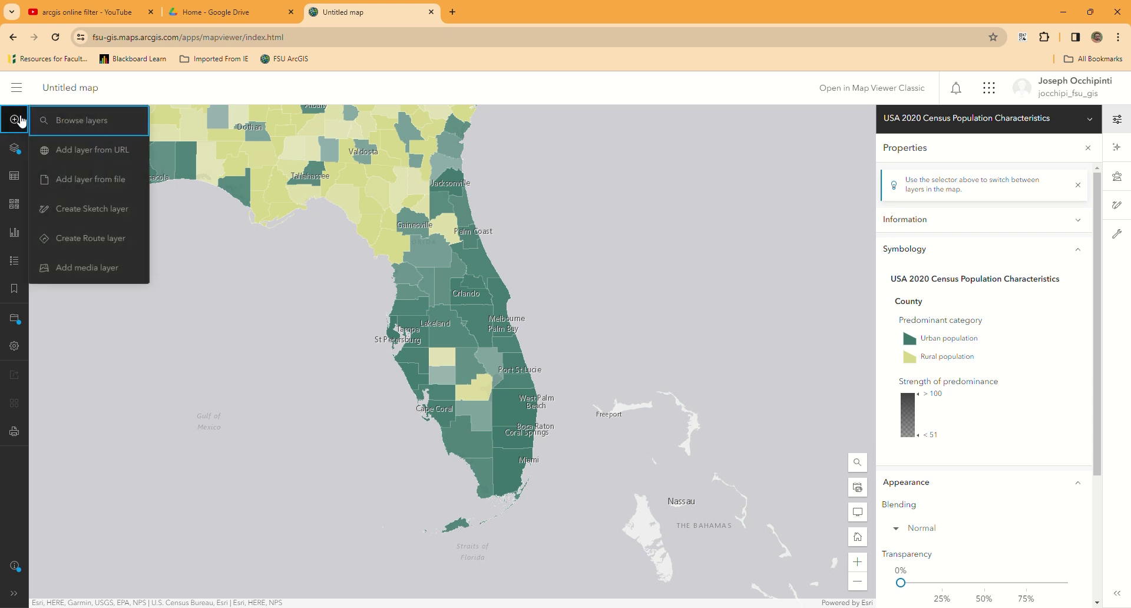
{"action": "left_click", "coordinate": [19, 155]}
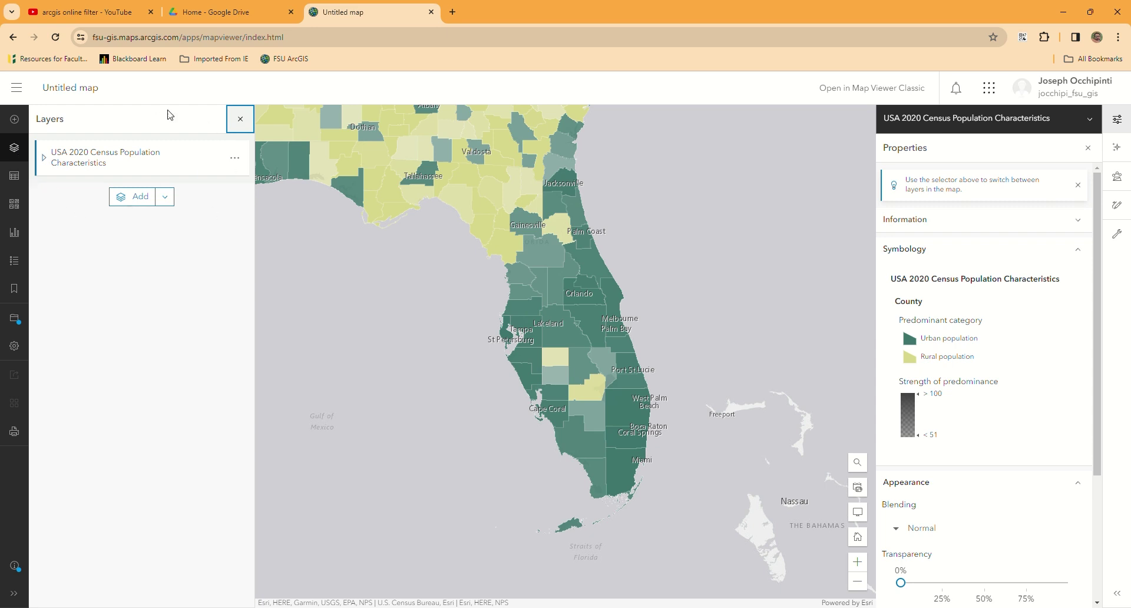
{"action": "left_click", "coordinate": [45, 158]}
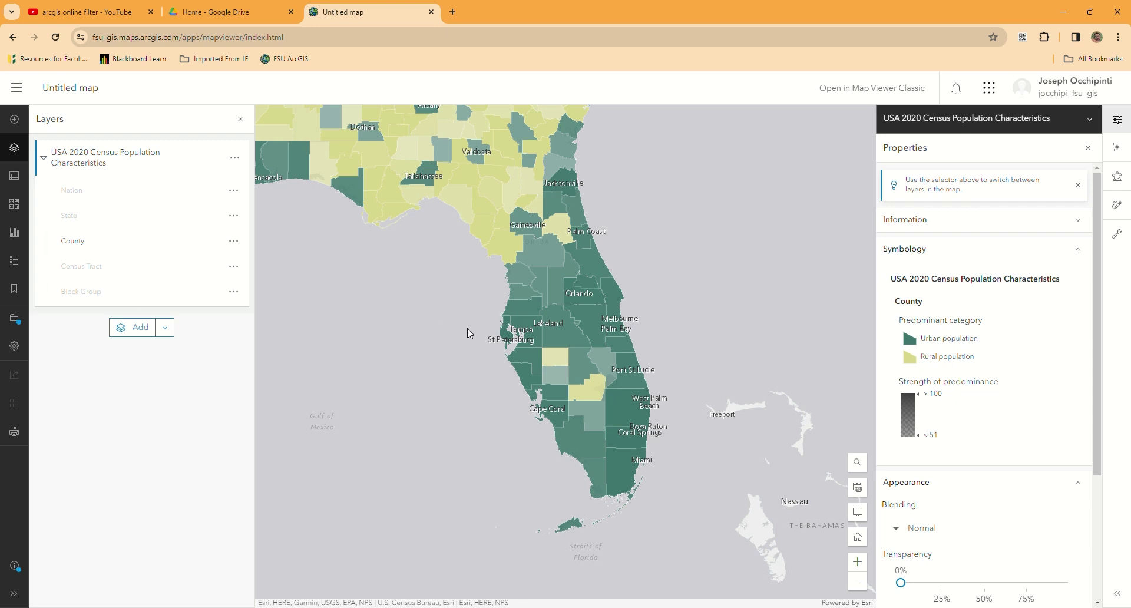
Examine which census sublayer is displayed at different map scales, from the whole continent back in to Florida
{"action": "scroll", "coordinate": [471, 331], "scroll_direction": "down", "scroll_amount": 3}
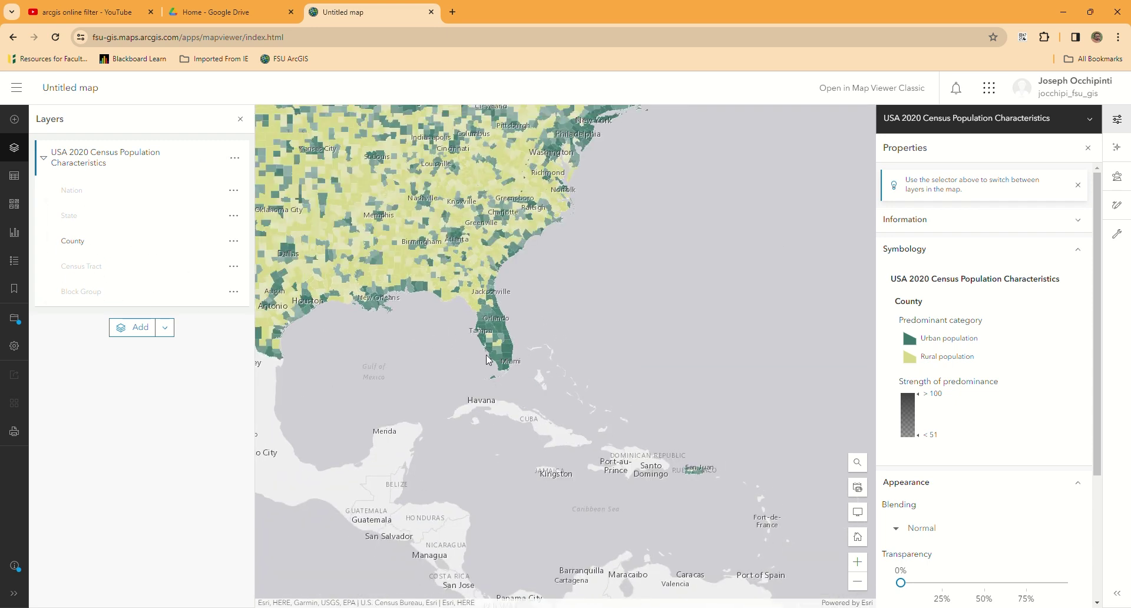
{"action": "scroll", "coordinate": [486, 355], "scroll_direction": "down", "scroll_amount": 4}
{"action": "scroll", "coordinate": [493, 363], "scroll_direction": "up", "scroll_amount": 2}
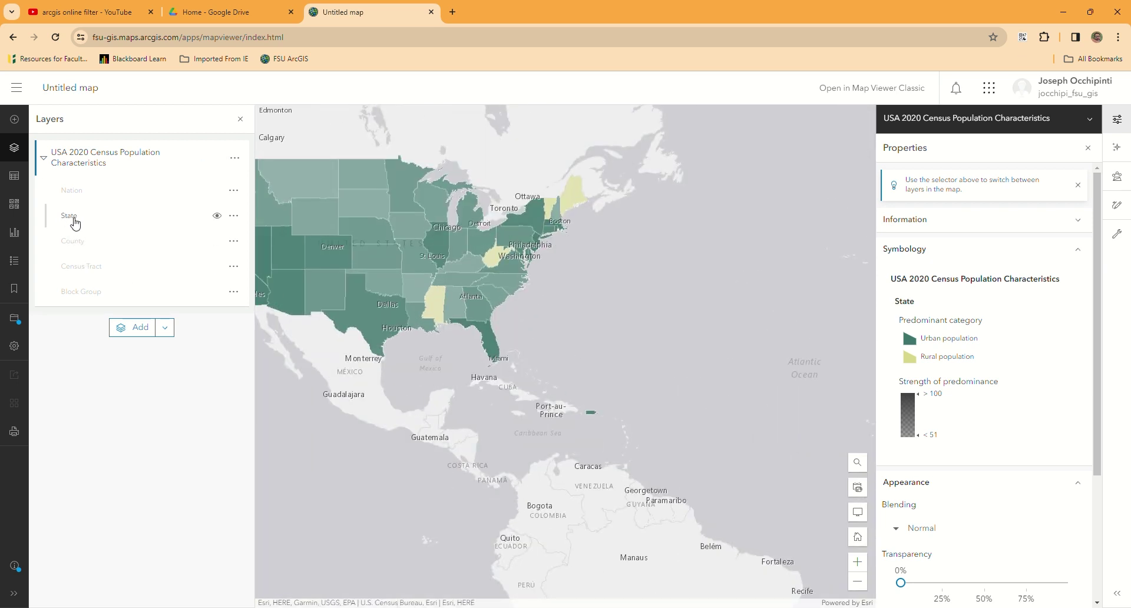
{"action": "scroll", "coordinate": [436, 315], "scroll_direction": "up", "scroll_amount": 3}
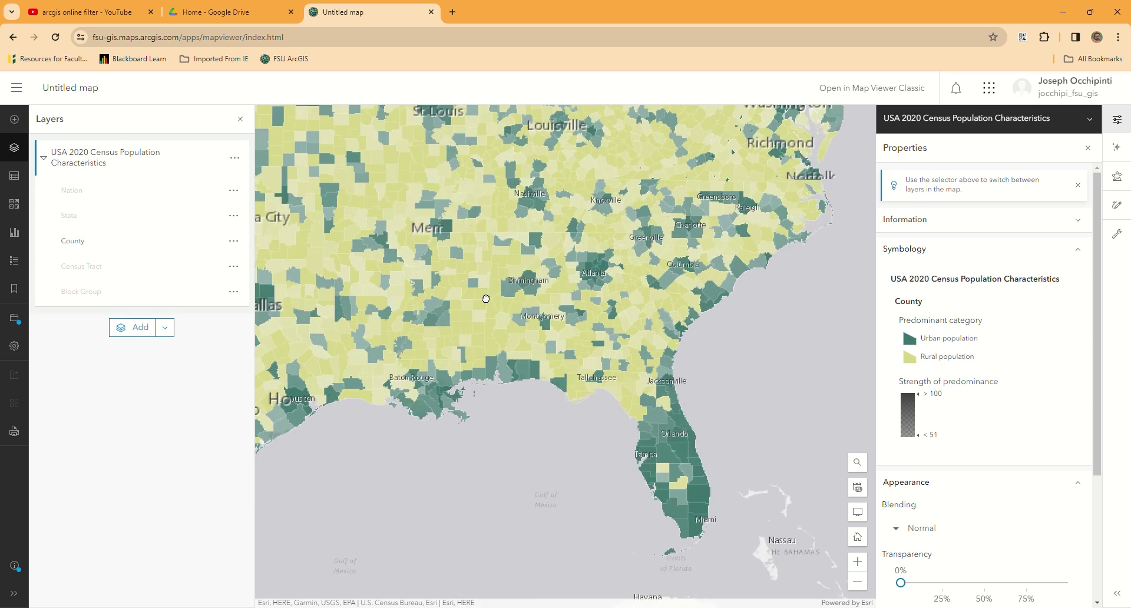
{"action": "left_click_drag", "start_coordinate": [589, 214], "coordinate": [459, 450]}
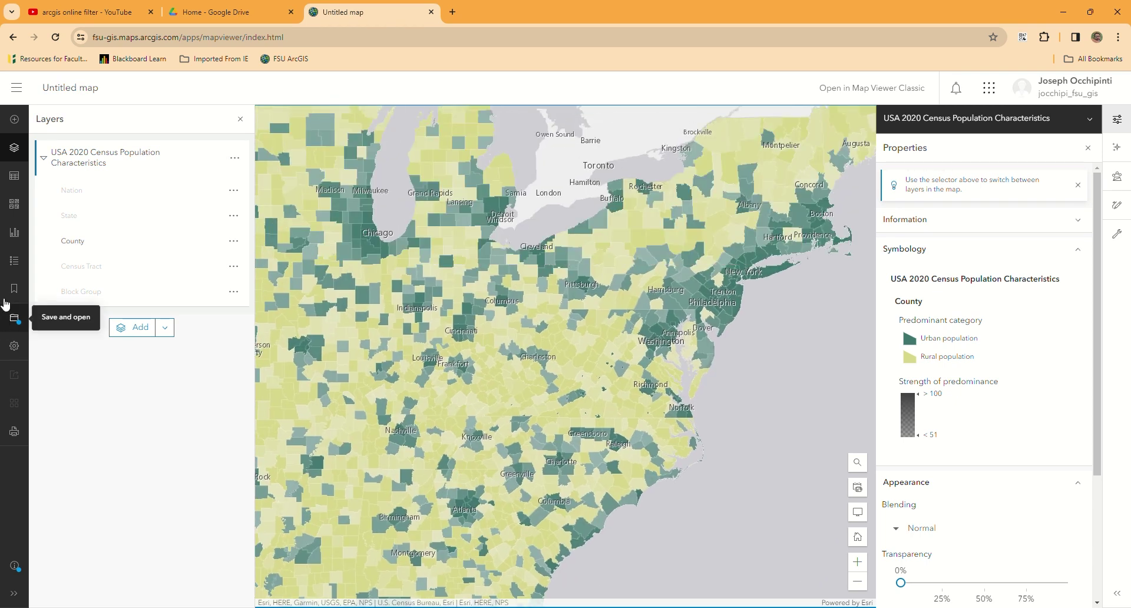
{"action": "left_click_drag", "start_coordinate": [659, 258], "coordinate": [621, 232]}
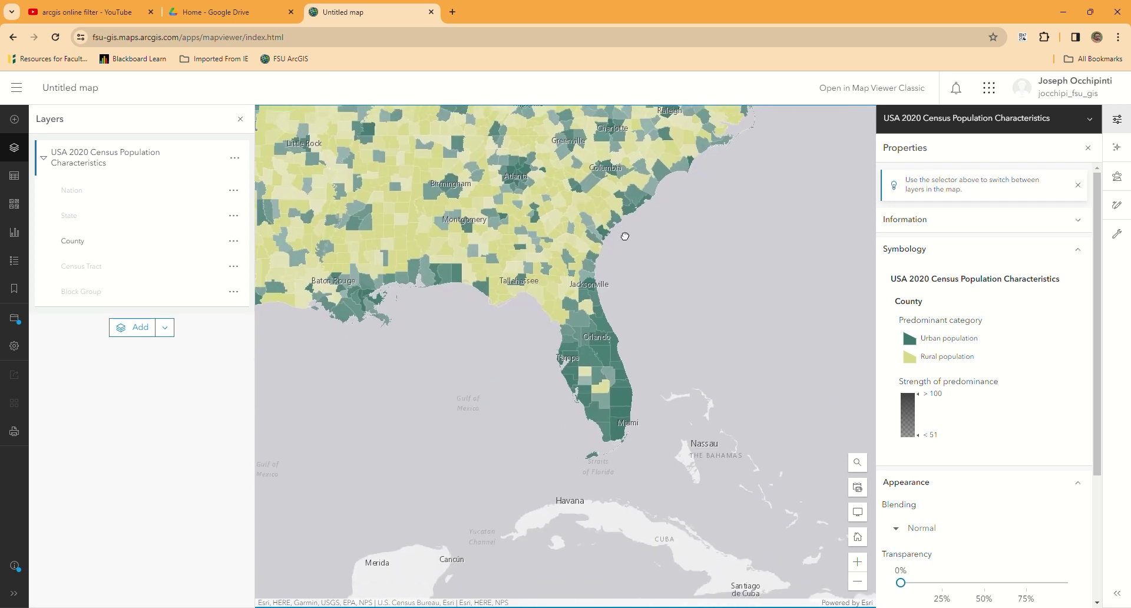
{"action": "left_click", "coordinate": [858, 561]}
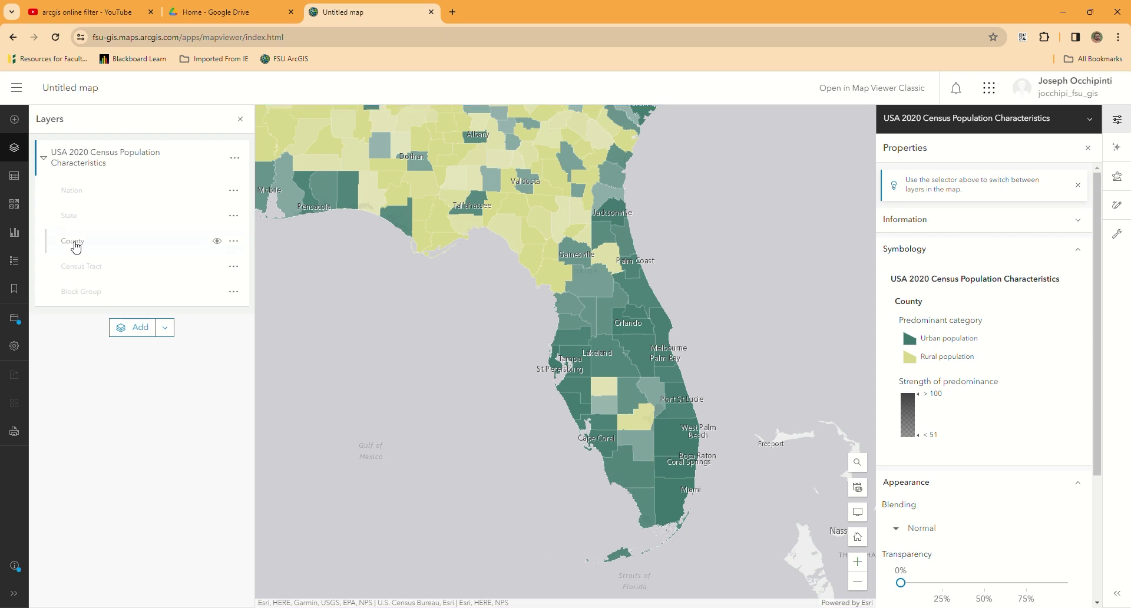
Filter the County sublayer to features where State is Florida, and save the filter
{"action": "left_click", "coordinate": [76, 250]}
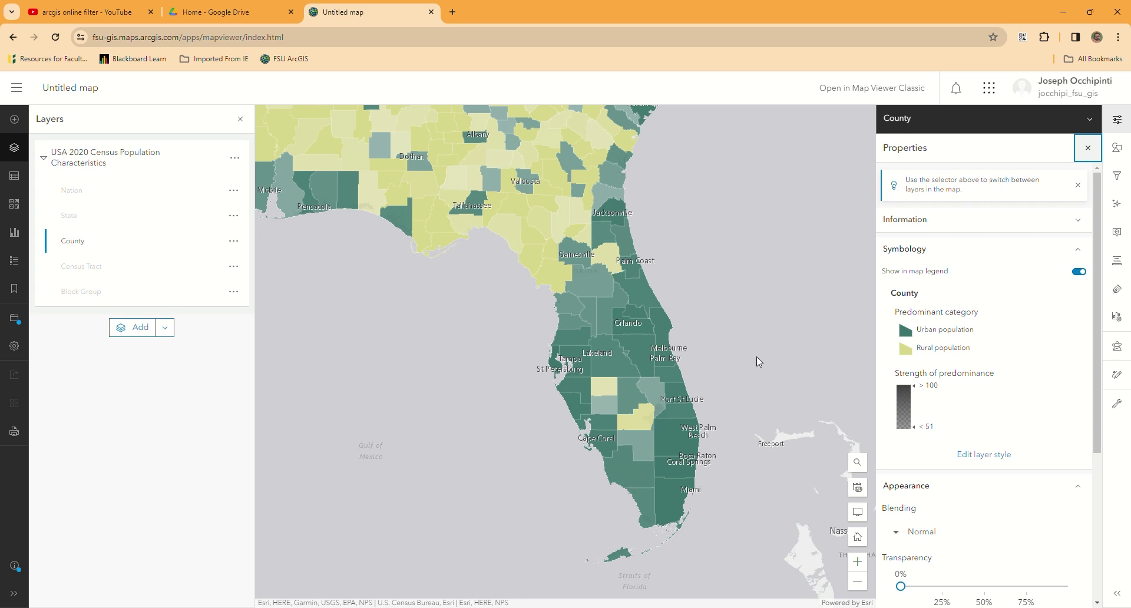
{"action": "left_click", "coordinate": [1123, 178]}
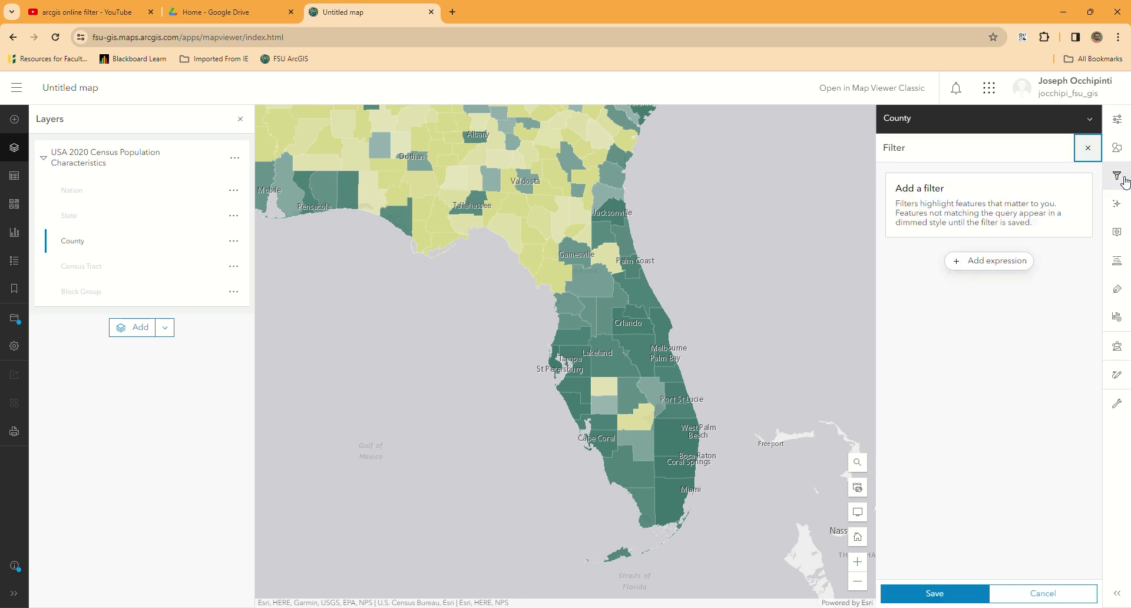
{"action": "left_click", "coordinate": [1010, 262]}
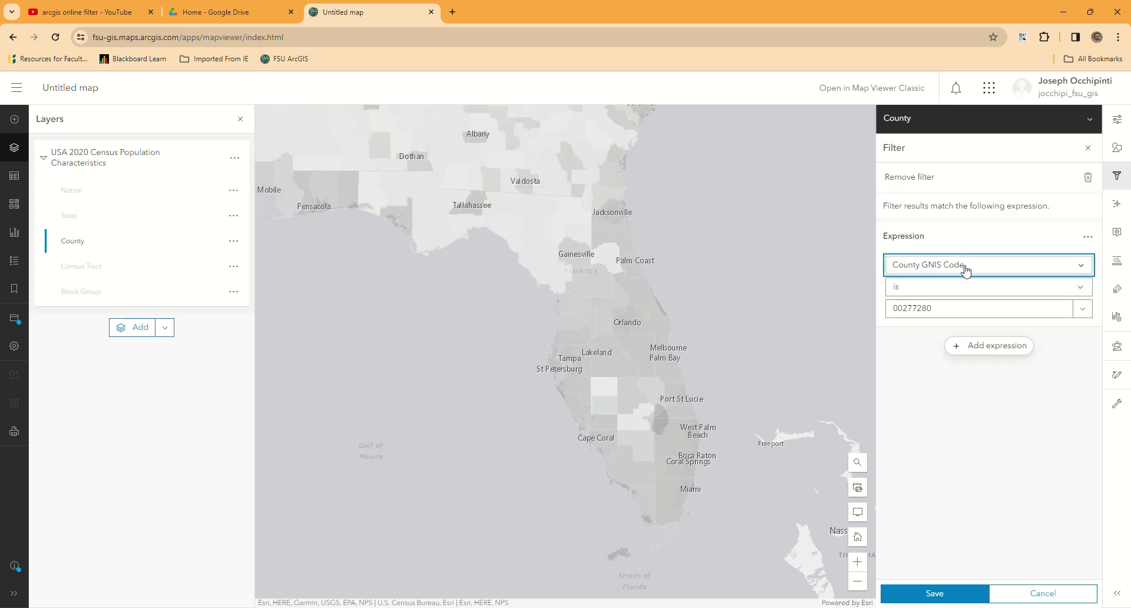
{"action": "left_click", "coordinate": [963, 270]}
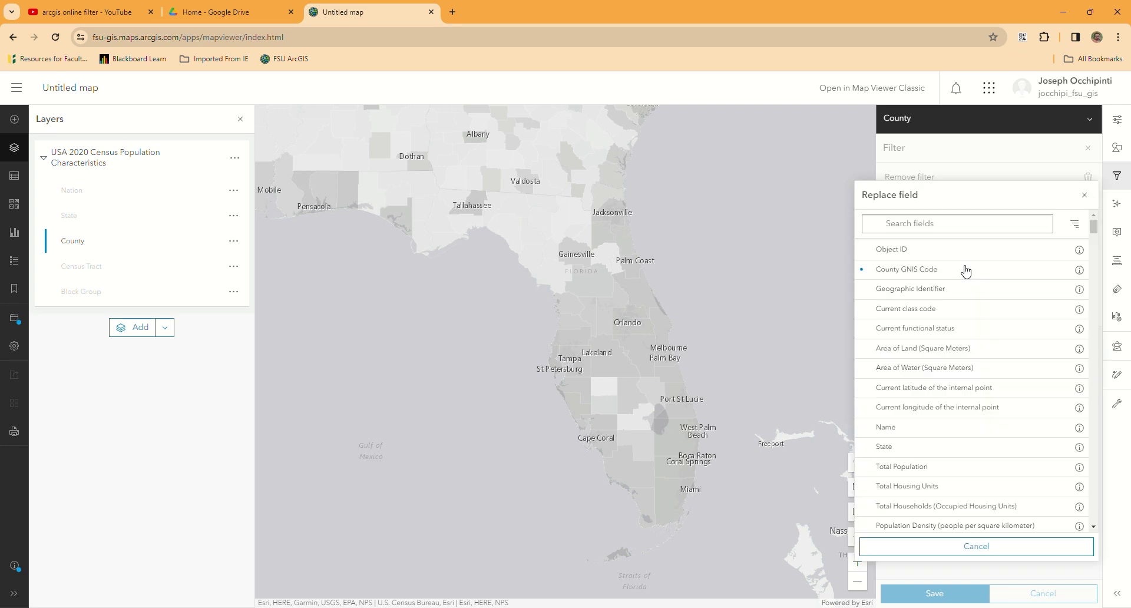
{"action": "left_click", "coordinate": [903, 448]}
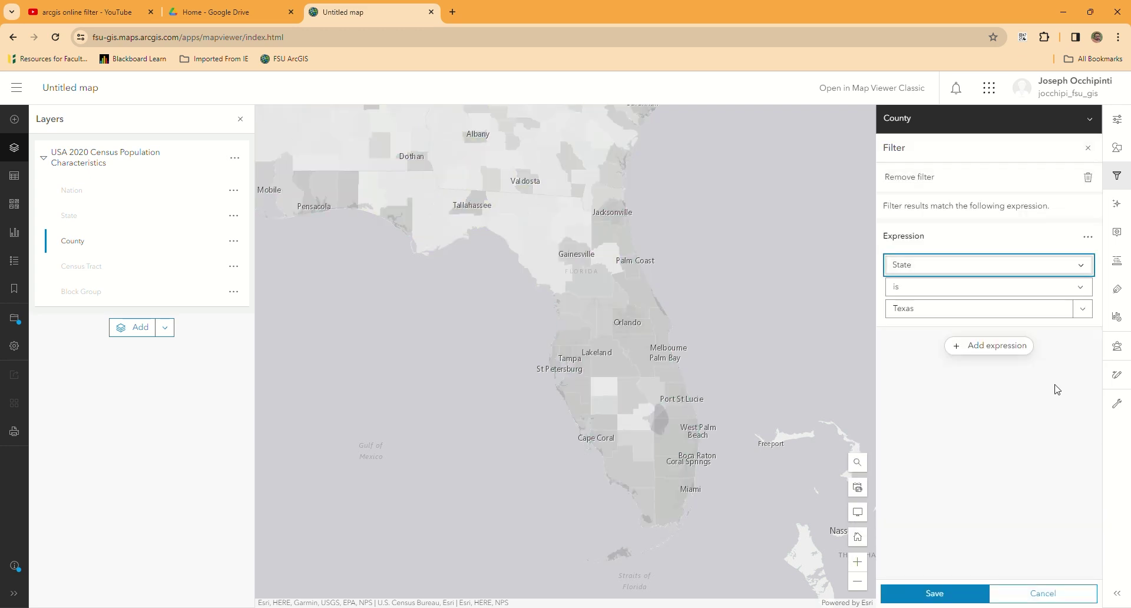
{"action": "left_click", "coordinate": [1083, 309]}
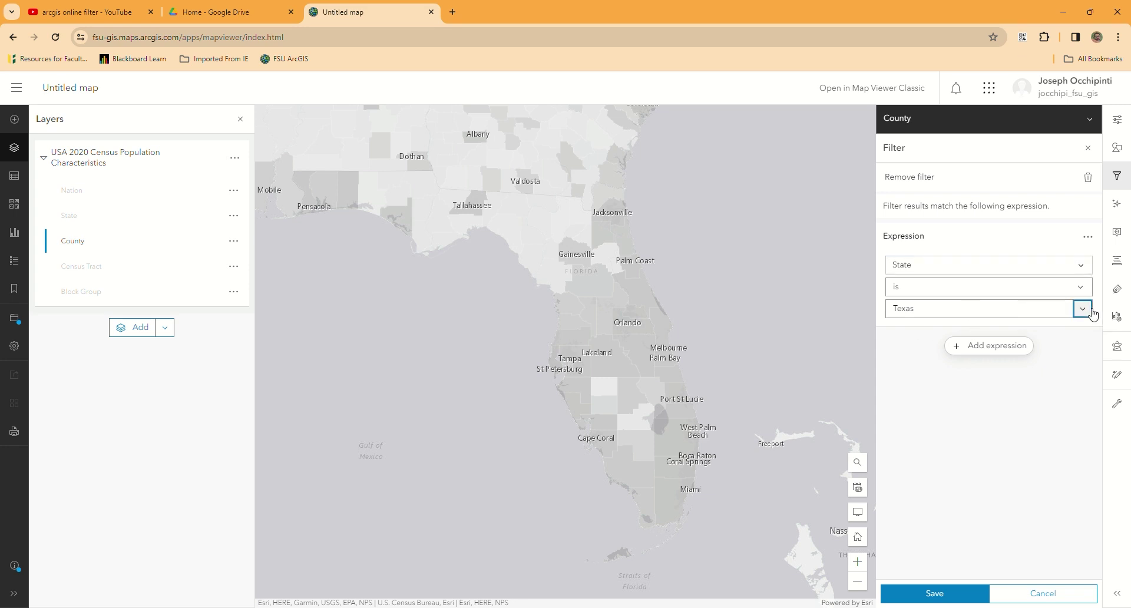
{"action": "scroll", "coordinate": [977, 396], "scroll_direction": "down", "scroll_amount": 10}
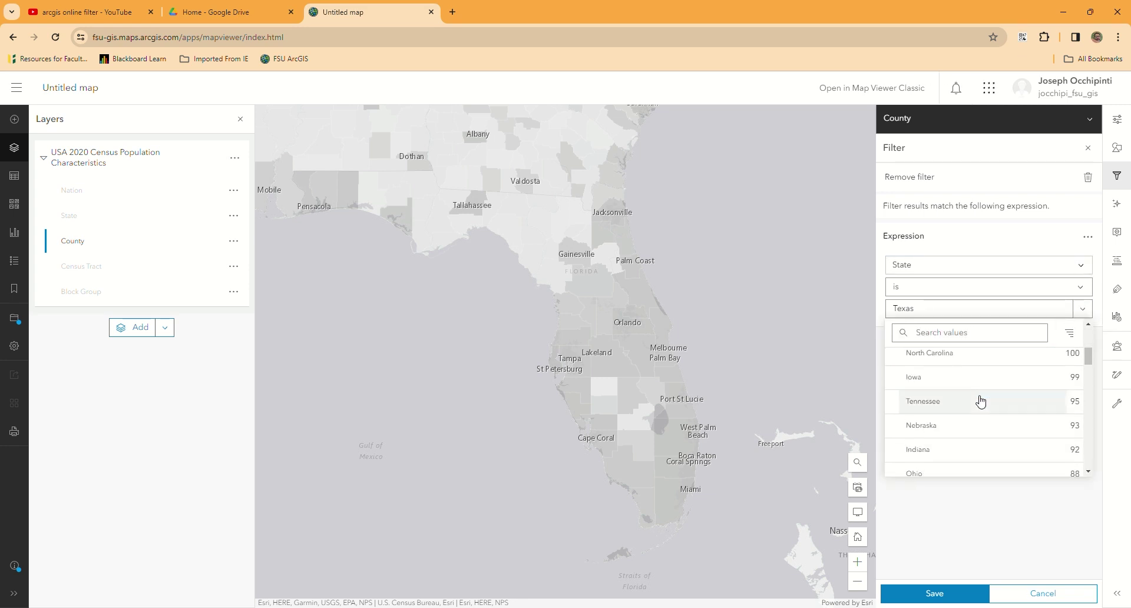
{"action": "left_click", "coordinate": [978, 401]}
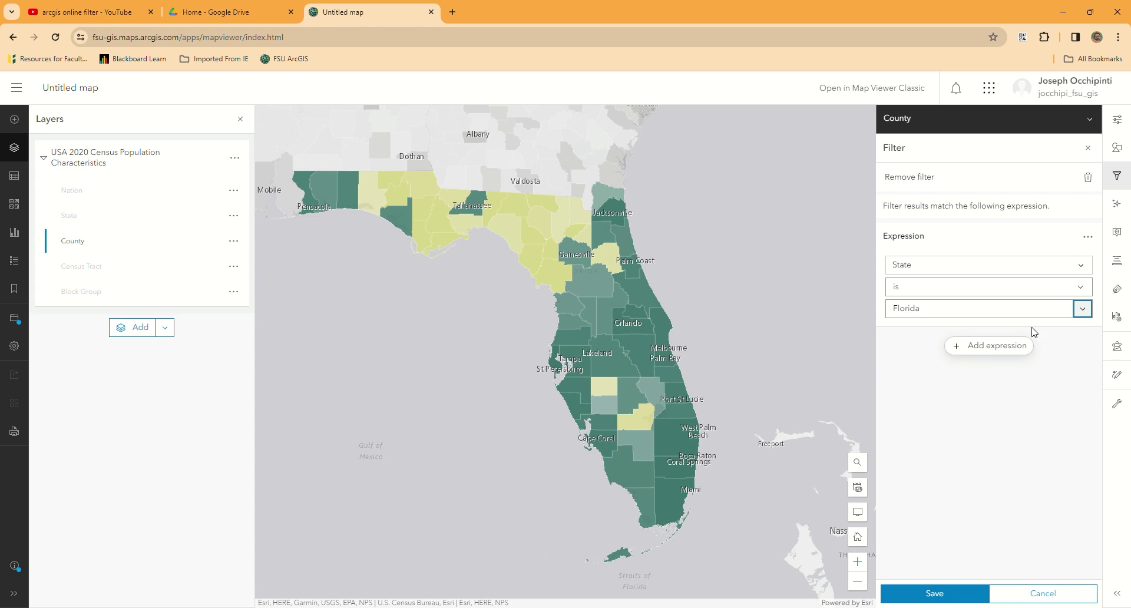
{"action": "left_click", "coordinate": [935, 593]}
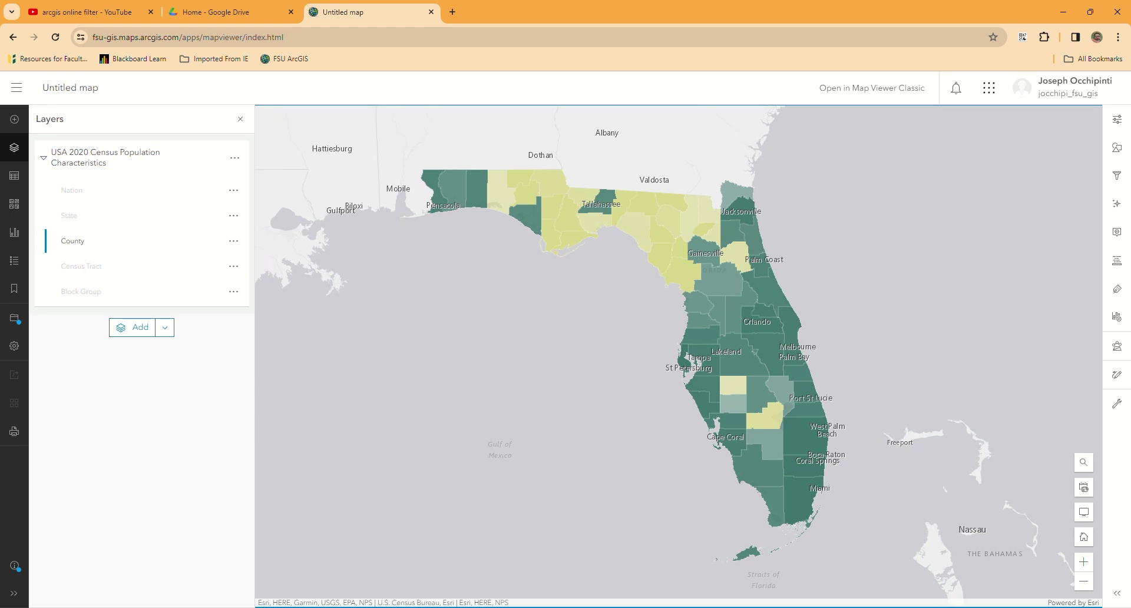
Open the County sublayer's styling and remove the Urban population and Rural population attributes
{"action": "left_click", "coordinate": [1118, 155]}
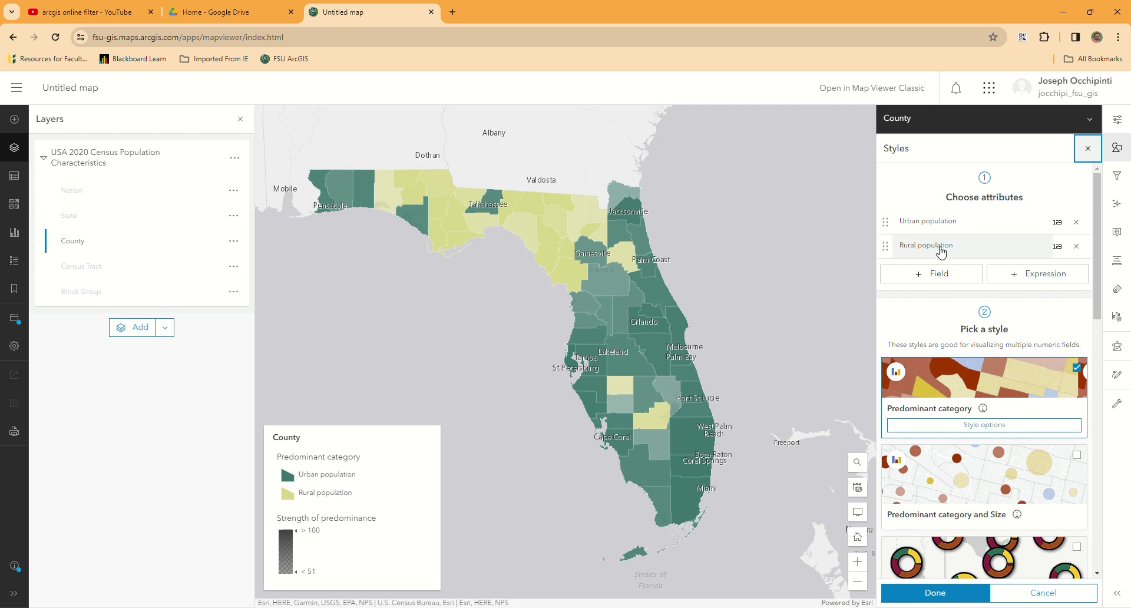
{"action": "left_click", "coordinate": [1076, 221]}
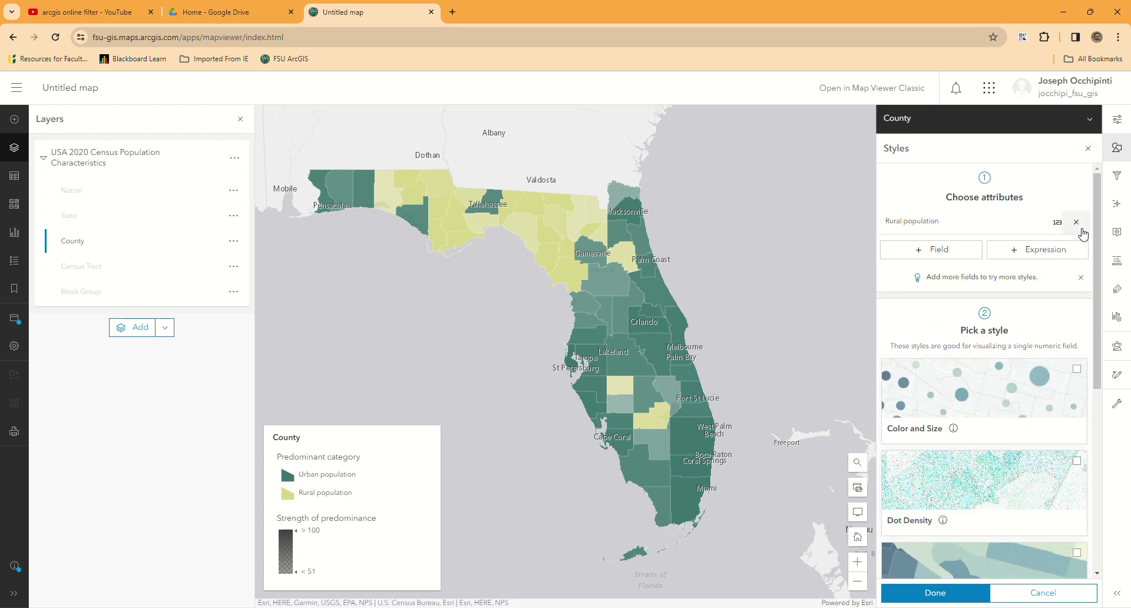
{"action": "left_click", "coordinate": [1076, 222]}
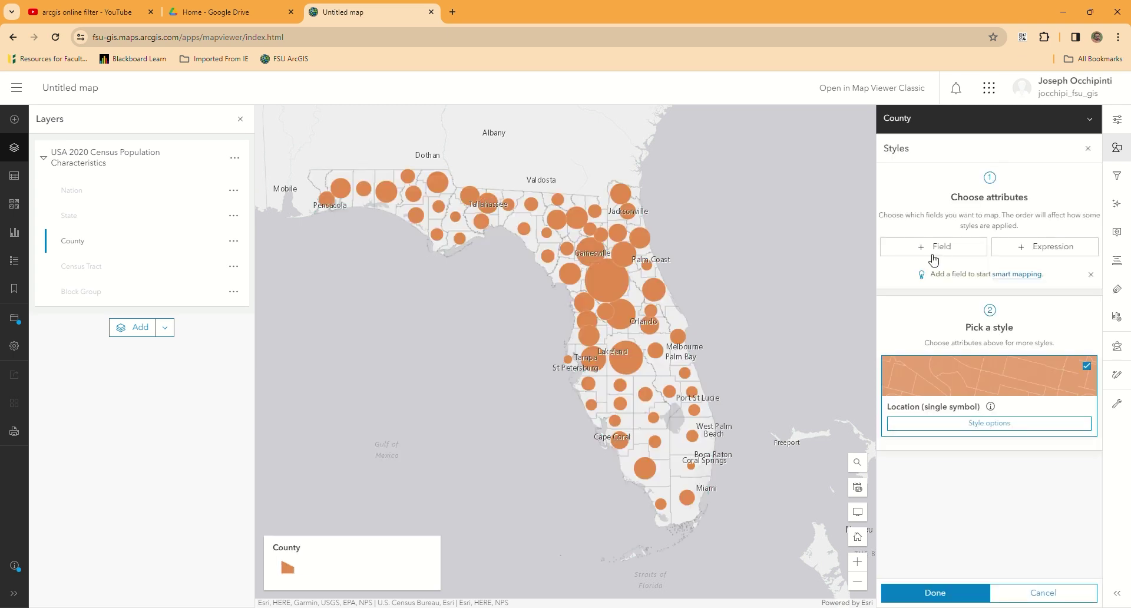
Search the County fields for "age" and add Working-age population (18-64) as the styling attribute
{"action": "left_click", "coordinate": [941, 249]}
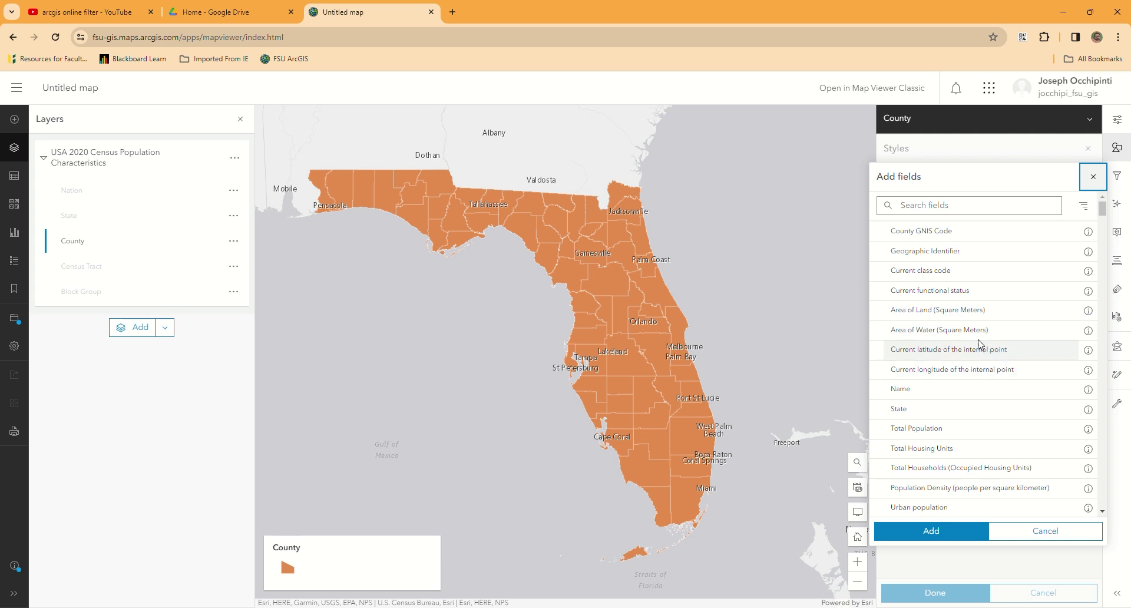
{"action": "left_click", "coordinate": [931, 207]}
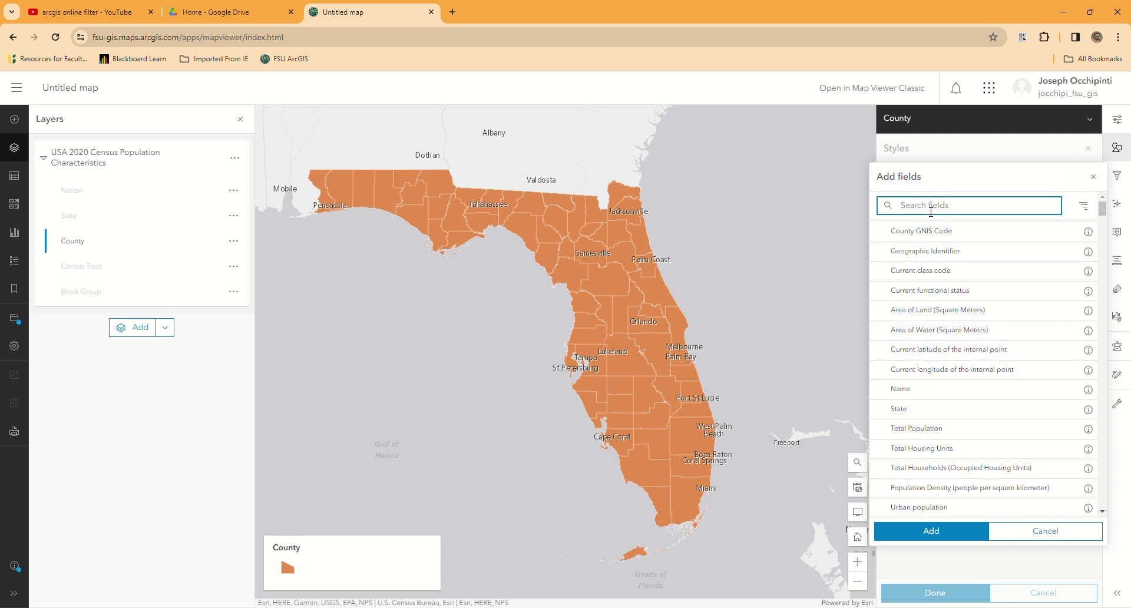
{"action": "type", "text": "age"}
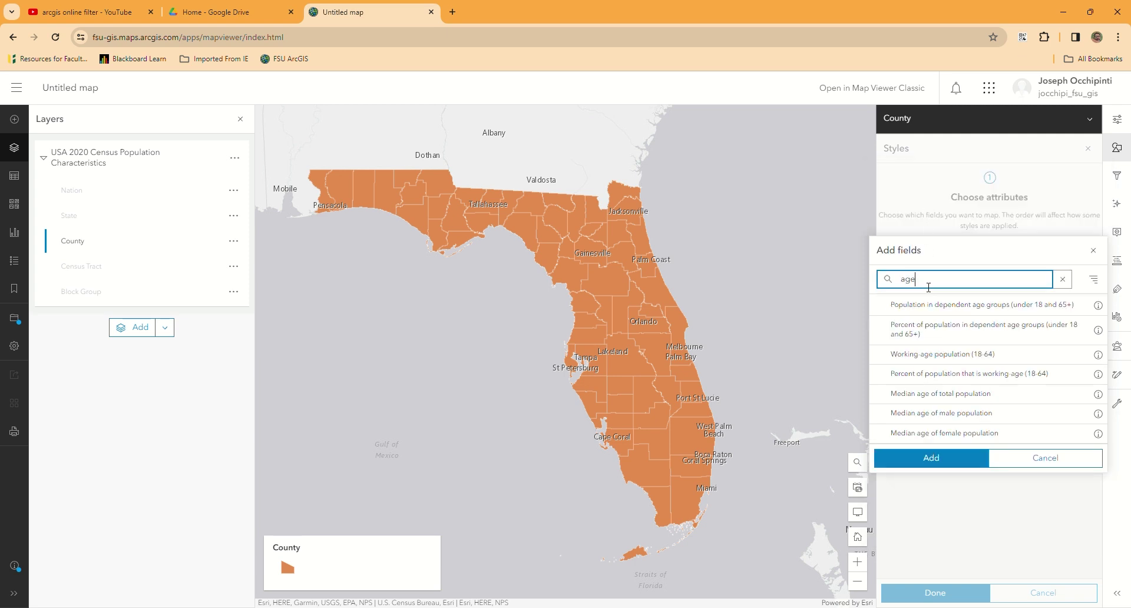
{"action": "left_click", "coordinate": [943, 359]}
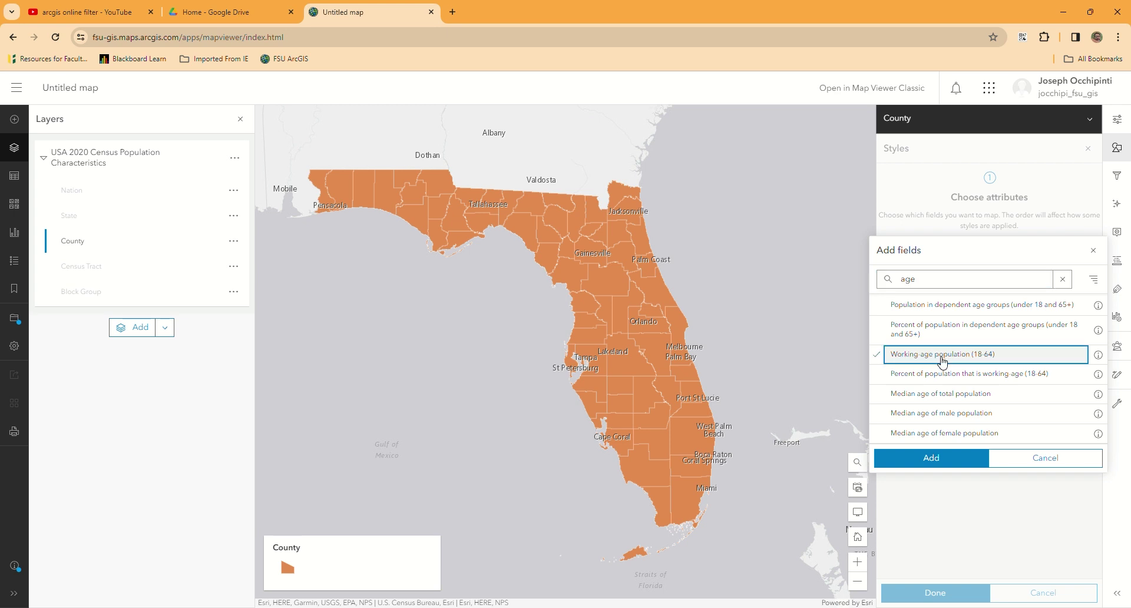
{"action": "left_click", "coordinate": [942, 461]}
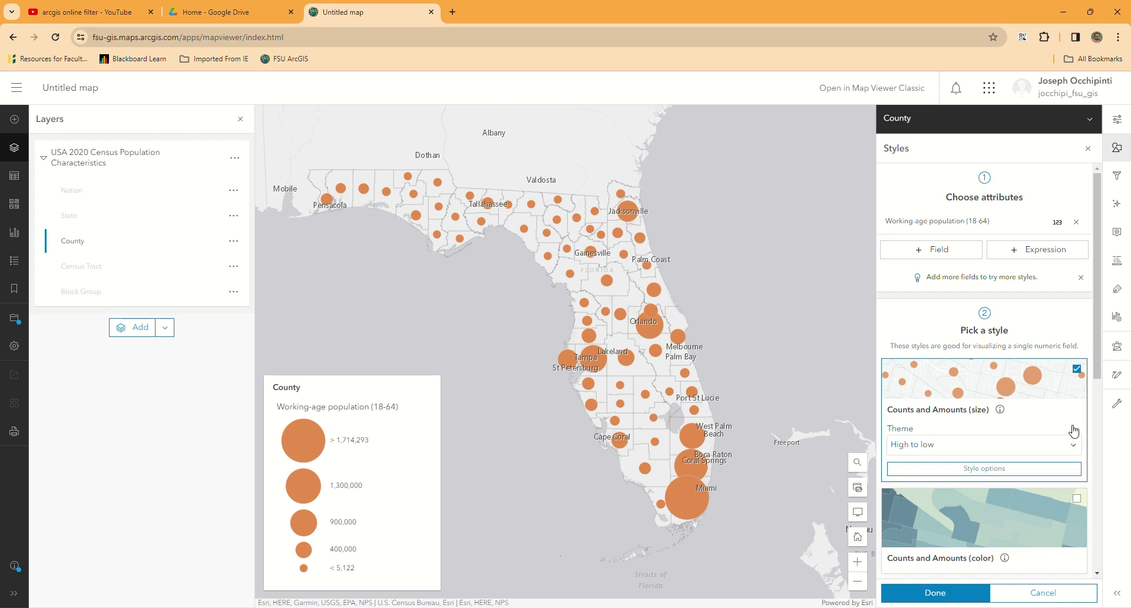
Try the Dot Density style on the County sublayer, and replace it with Counts and Amounts (color)
{"action": "scroll", "coordinate": [1073, 431], "scroll_direction": "down", "scroll_amount": 5}
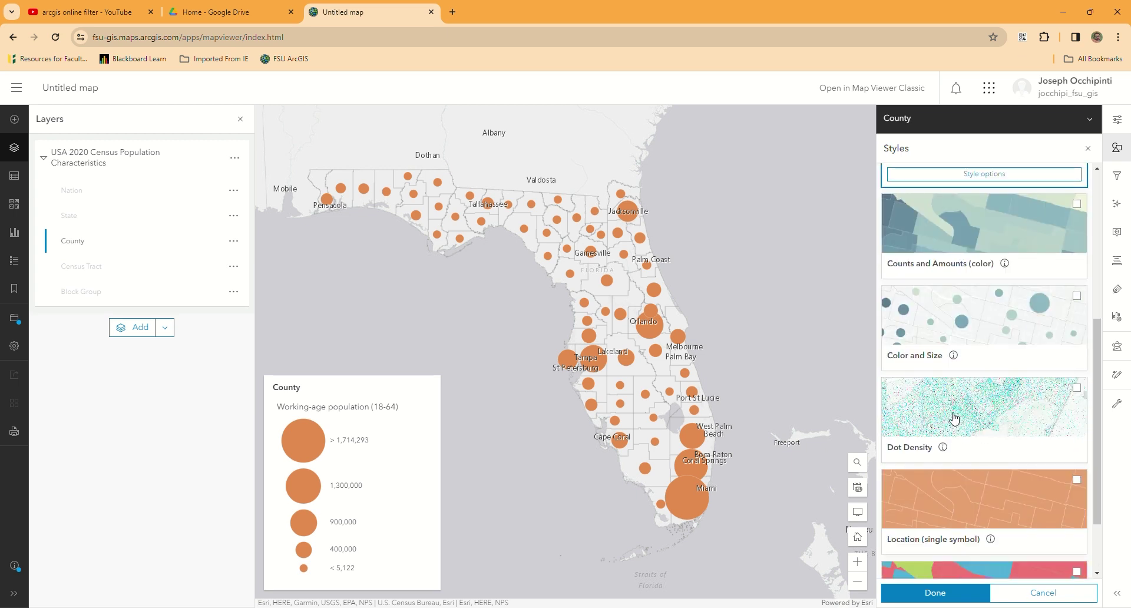
{"action": "left_click", "coordinate": [954, 418]}
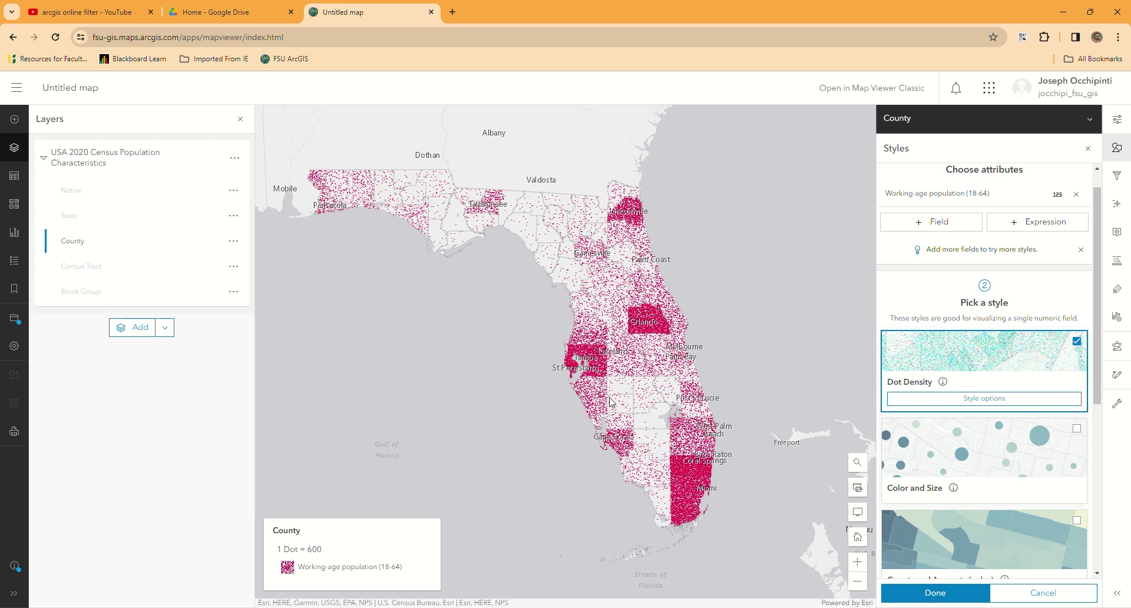
{"action": "scroll", "coordinate": [1083, 483], "scroll_direction": "down", "scroll_amount": 3}
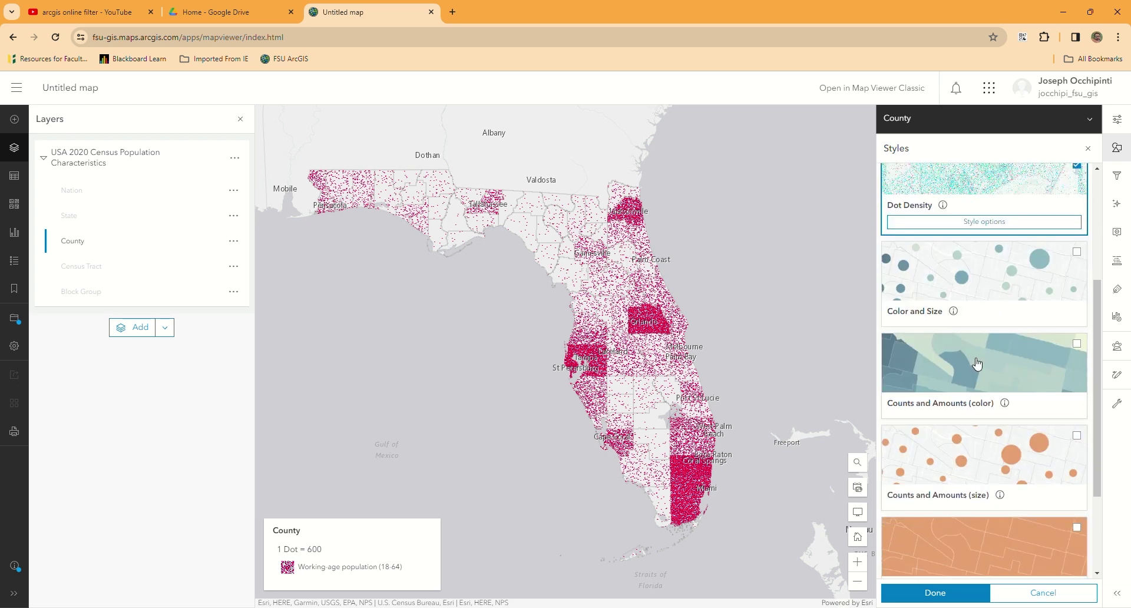
{"action": "left_click", "coordinate": [976, 363]}
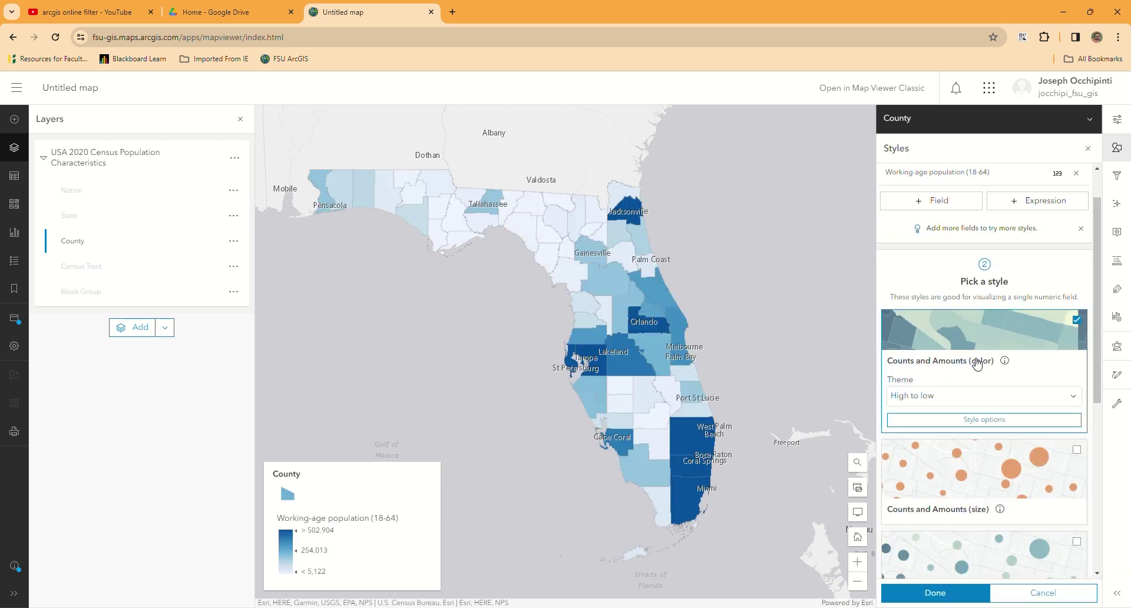
Turn on data classification in the County color style's options and set the number of classes to 5
{"action": "left_click", "coordinate": [972, 419]}
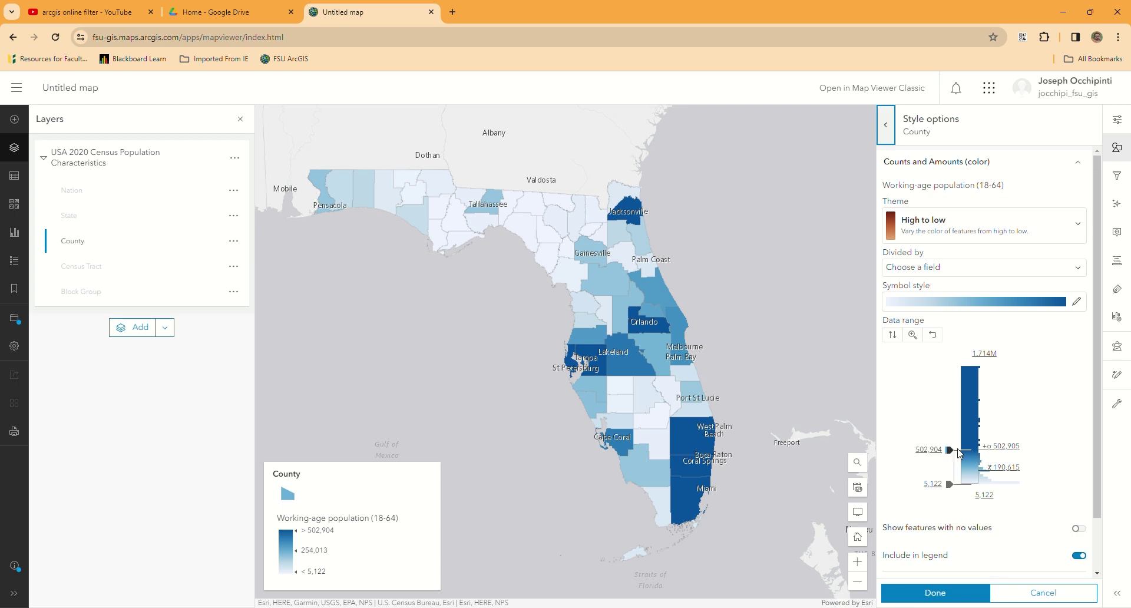
{"action": "scroll", "coordinate": [995, 407], "scroll_direction": "down", "scroll_amount": 1}
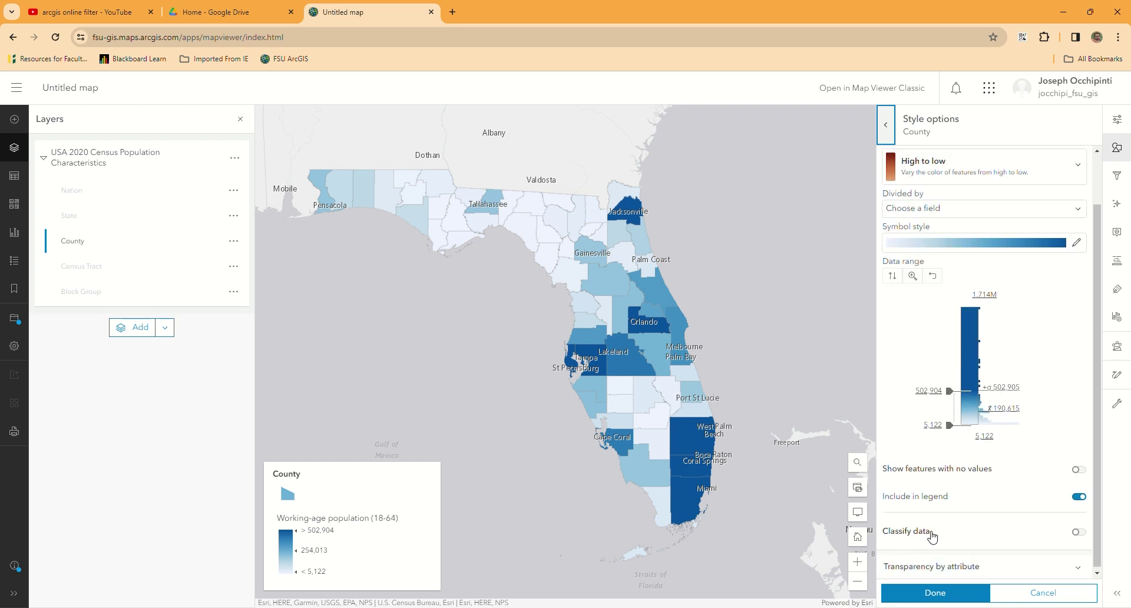
{"action": "left_click", "coordinate": [1087, 538]}
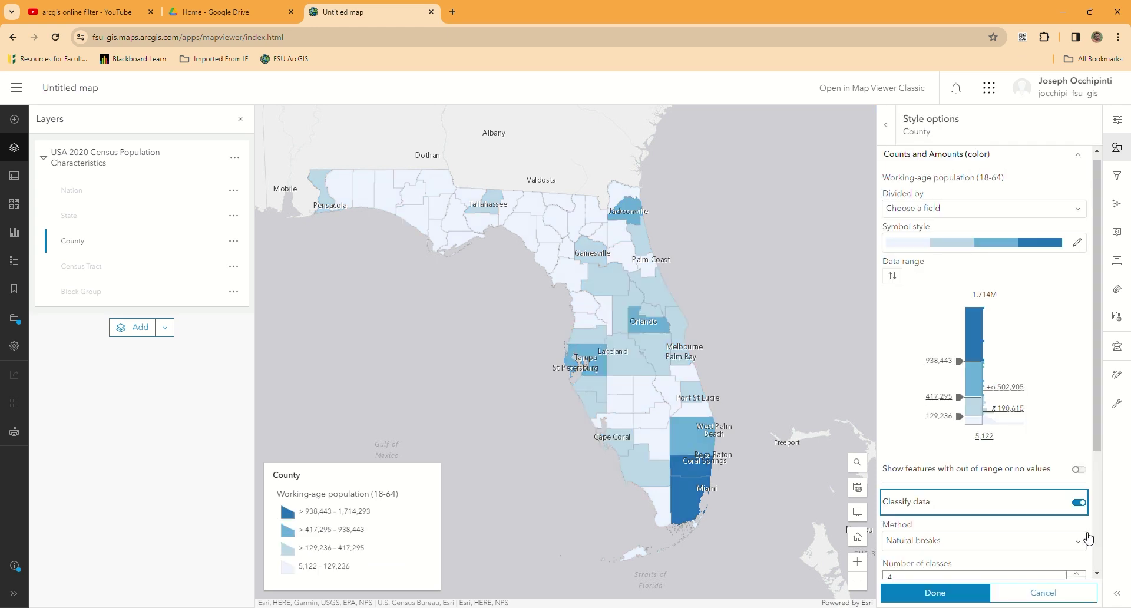
{"action": "scroll", "coordinate": [1012, 492], "scroll_direction": "down", "scroll_amount": 3}
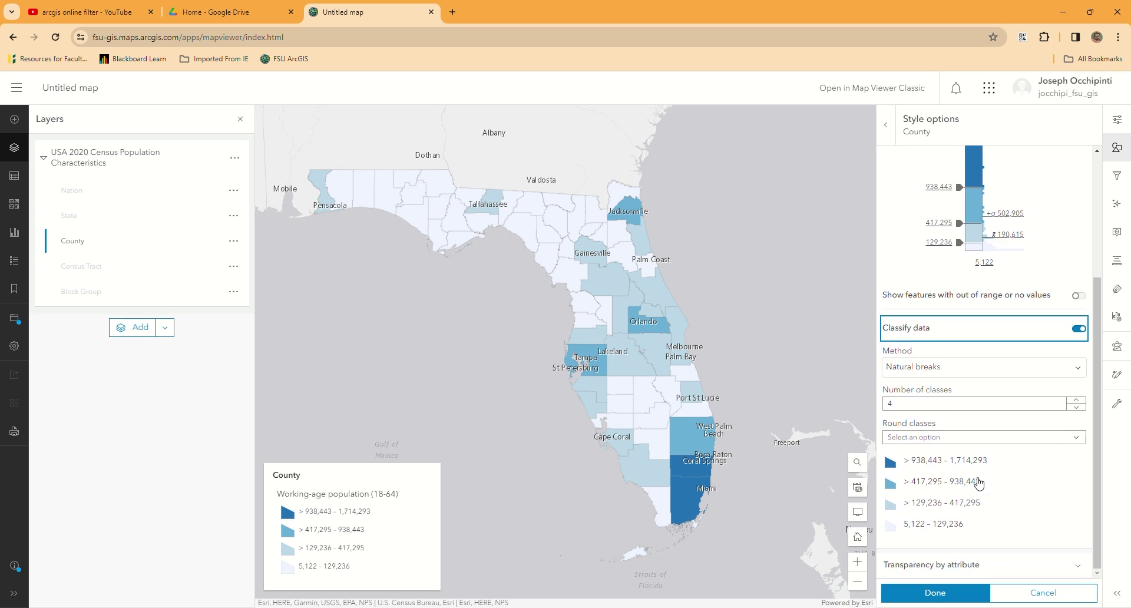
{"action": "left_click", "coordinate": [1077, 407]}
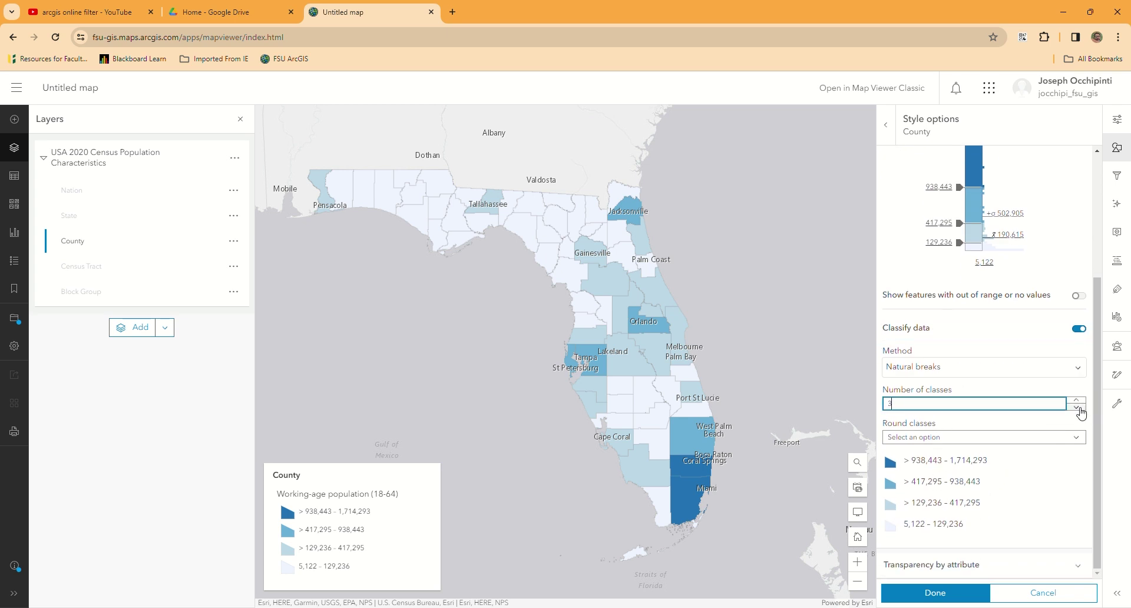
{"action": "left_click", "coordinate": [1077, 421]}
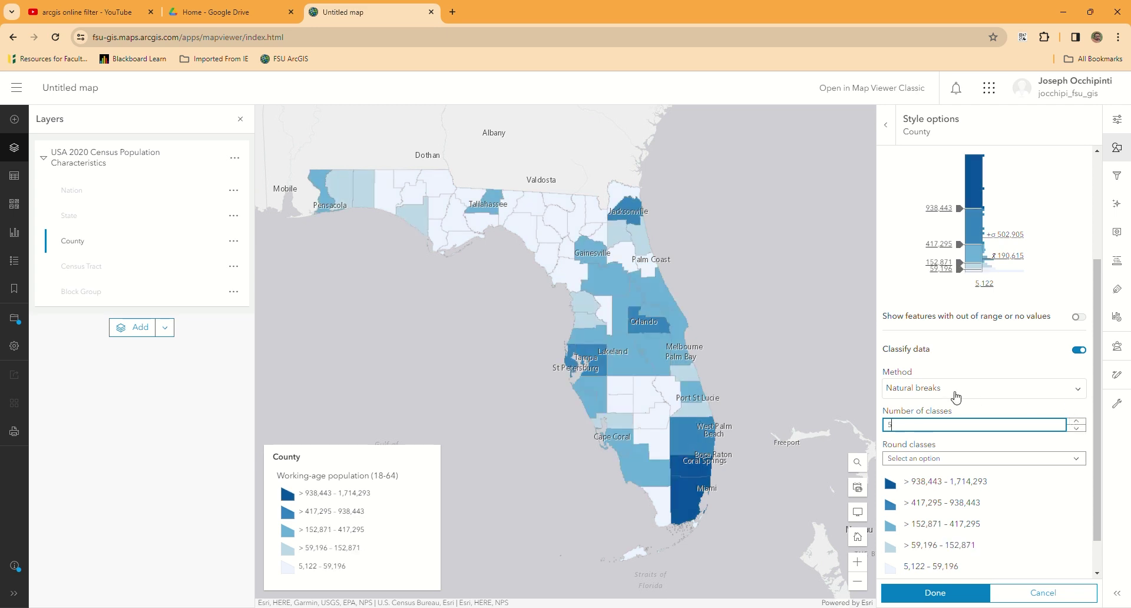
Change the County classification method to Standard deviation and accept the style options
{"action": "left_click", "coordinate": [1084, 391]}
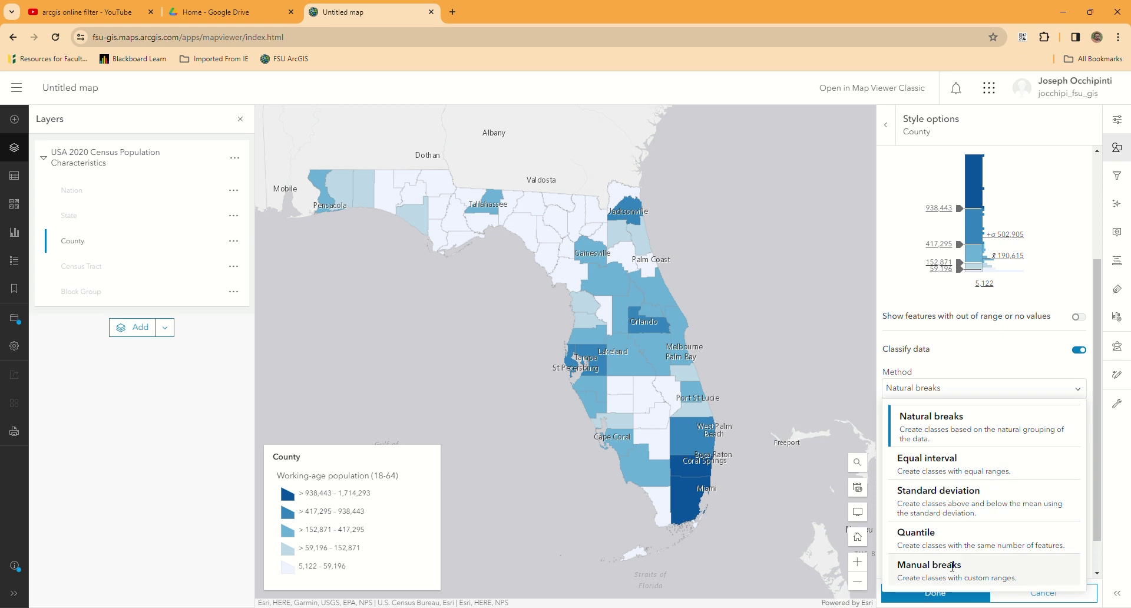
{"action": "left_click", "coordinate": [947, 505]}
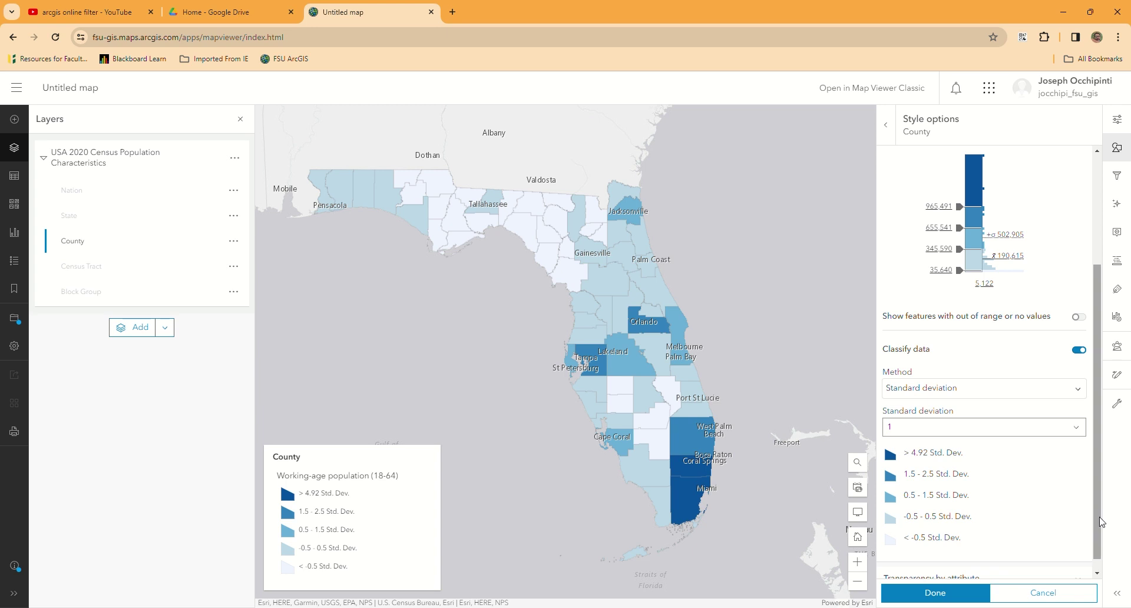
{"action": "scroll", "coordinate": [1090, 508], "scroll_direction": "down", "scroll_amount": 1}
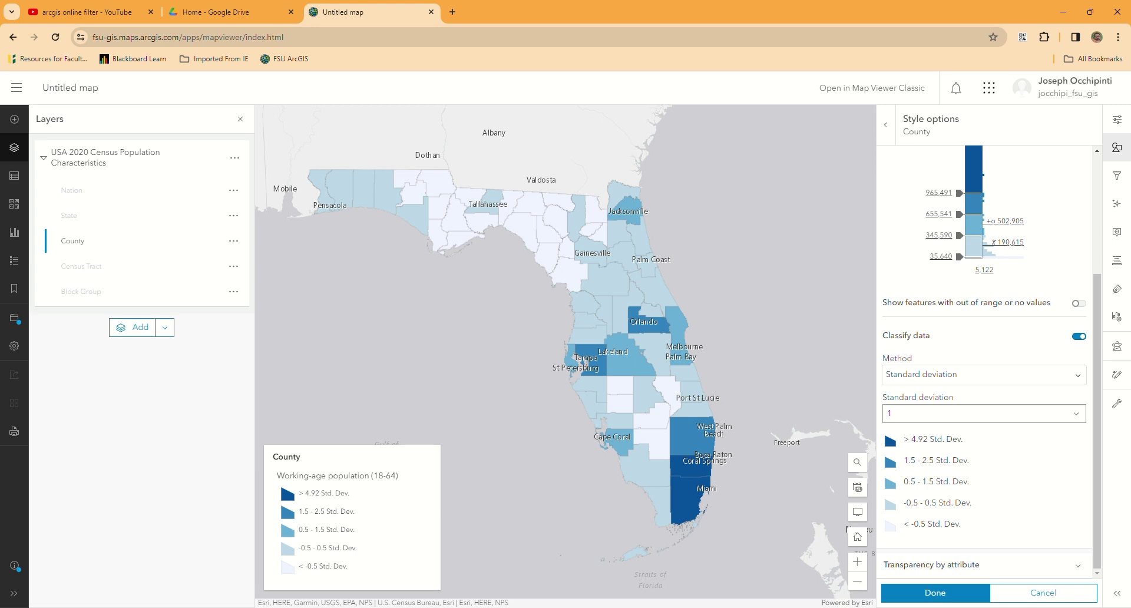
{"action": "left_click", "coordinate": [946, 594]}
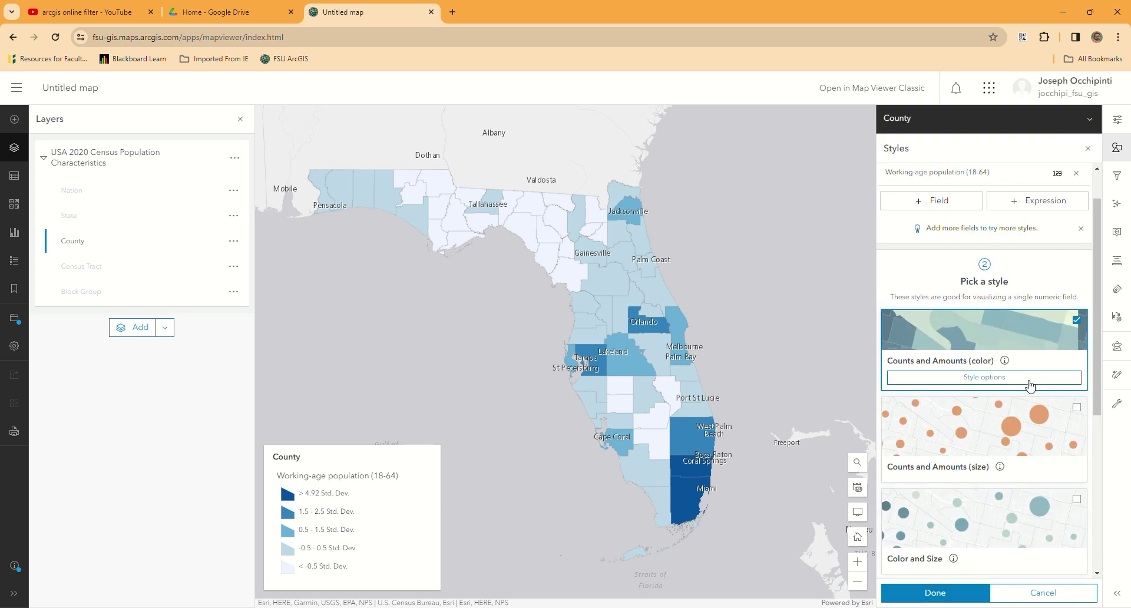
Recolor the County symbols with the pale-green to dark-teal color ramp through the style options' fill color
{"action": "left_click", "coordinate": [994, 380]}
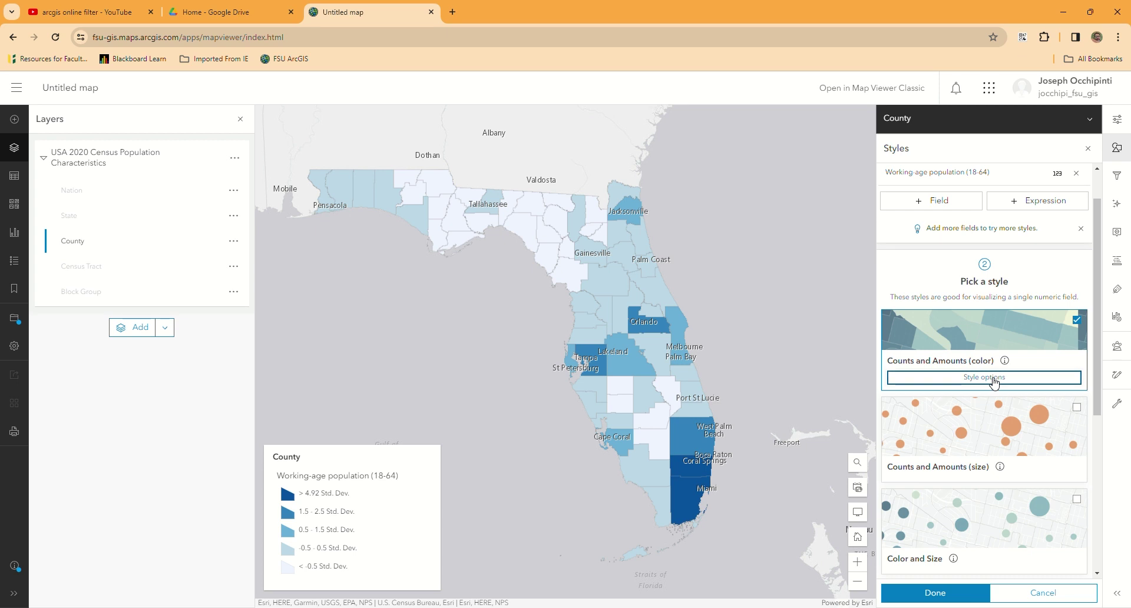
{"action": "left_click", "coordinate": [1077, 250]}
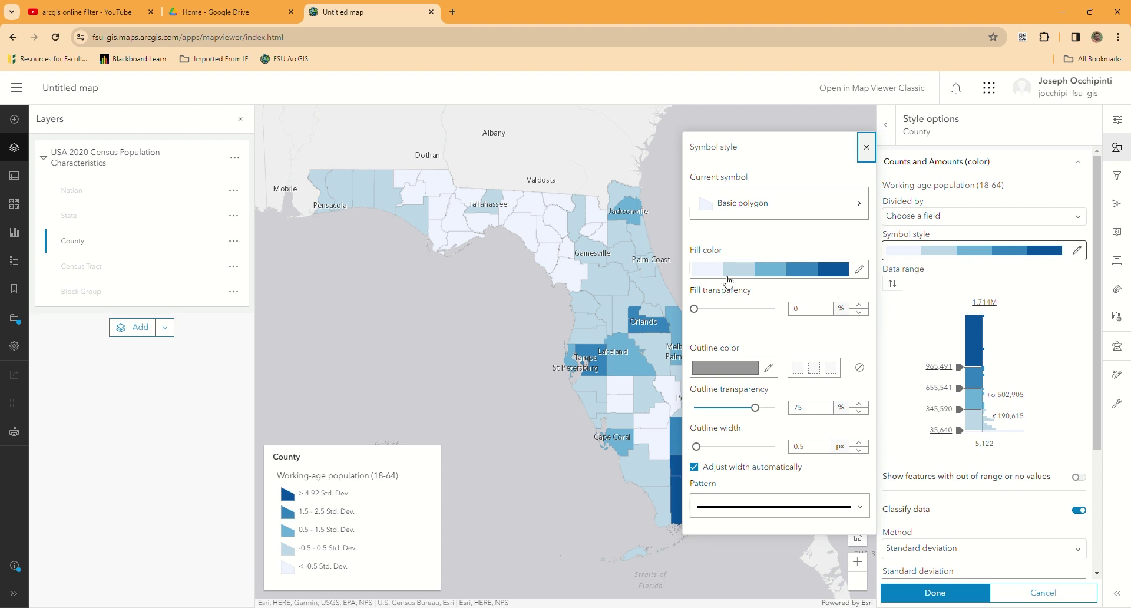
{"action": "left_click", "coordinate": [860, 271]}
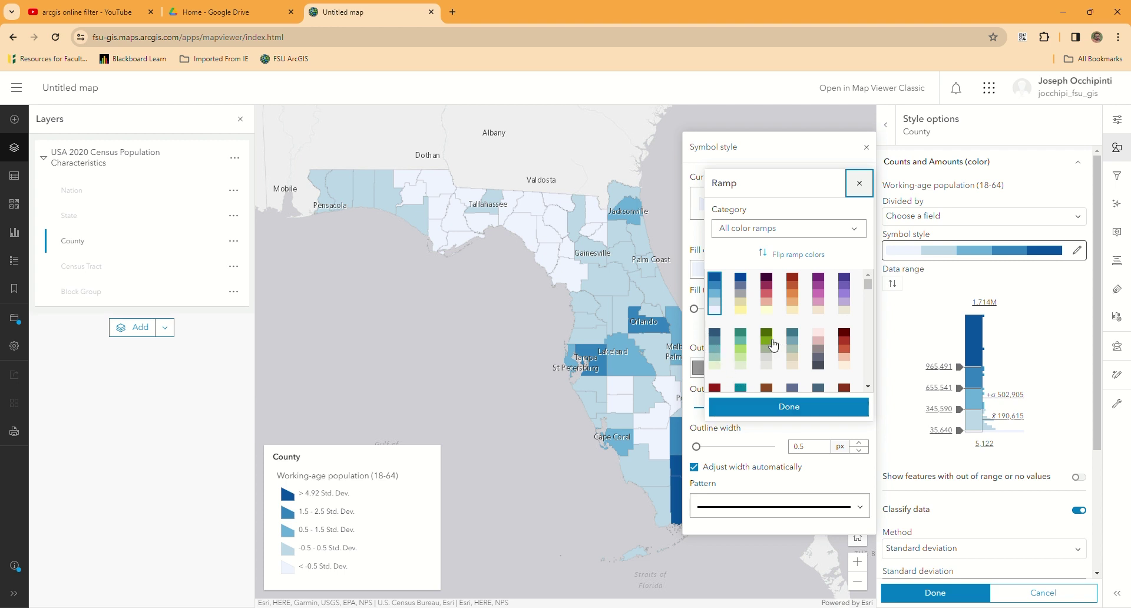
{"action": "scroll", "coordinate": [741, 348], "scroll_direction": "down", "scroll_amount": 1}
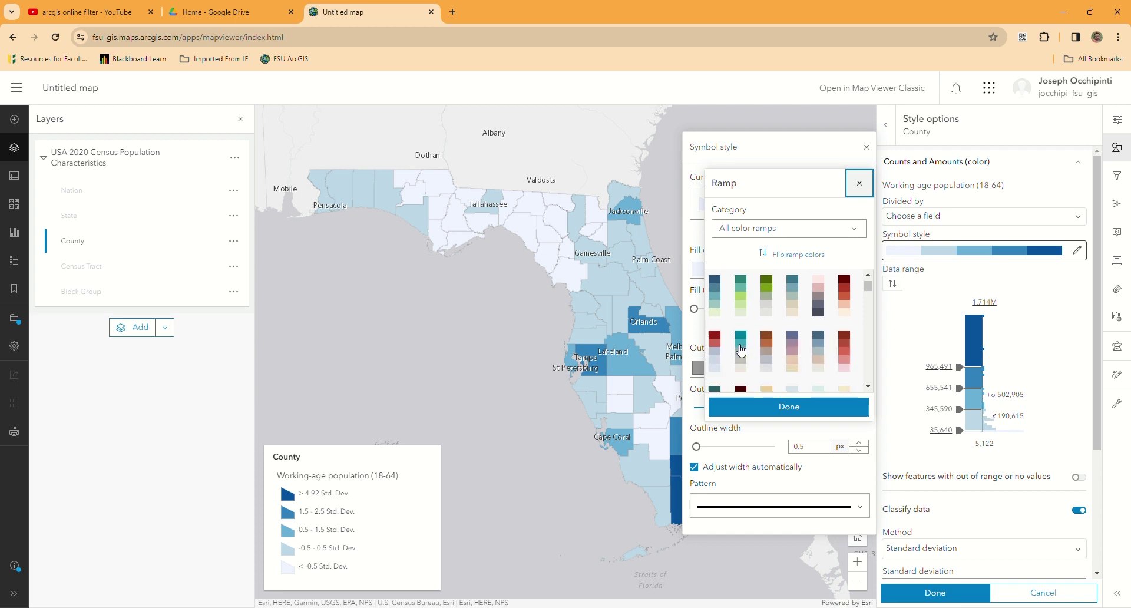
{"action": "left_click", "coordinate": [742, 292]}
{"action": "left_click", "coordinate": [795, 406]}
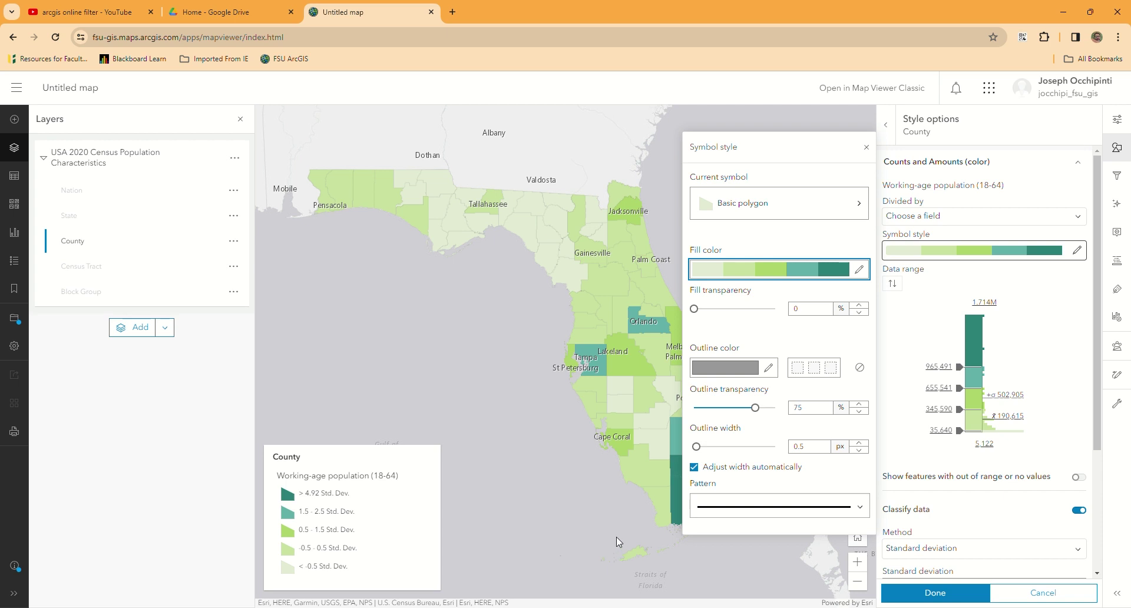
{"action": "left_click", "coordinate": [866, 147]}
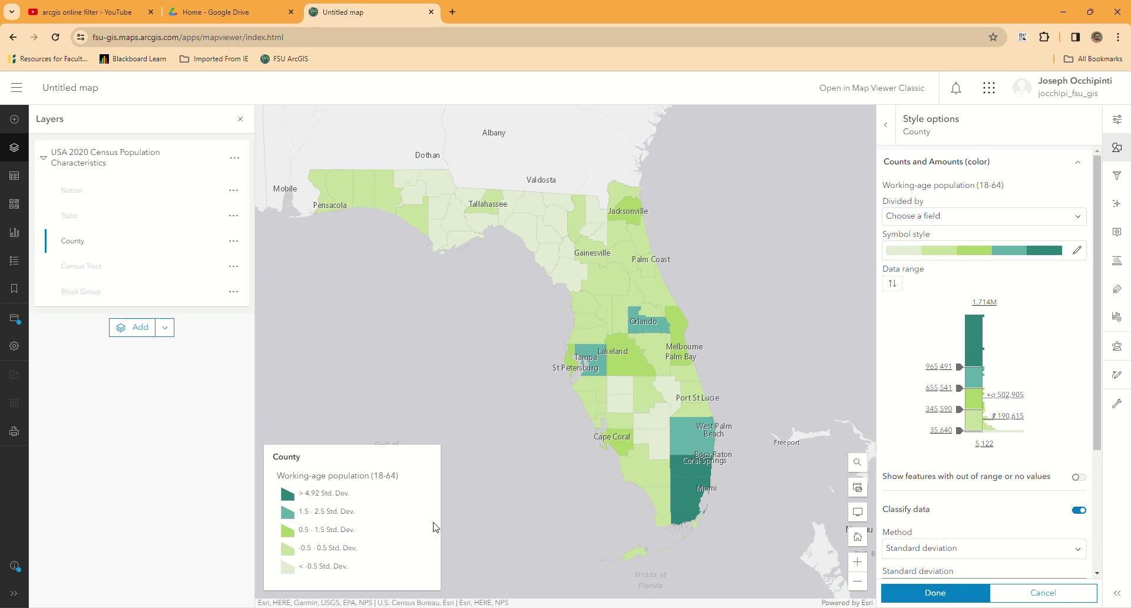
Set the County classification method to Natural breaks and accept the style options
{"action": "scroll", "coordinate": [1019, 472], "scroll_direction": "down", "scroll_amount": 3}
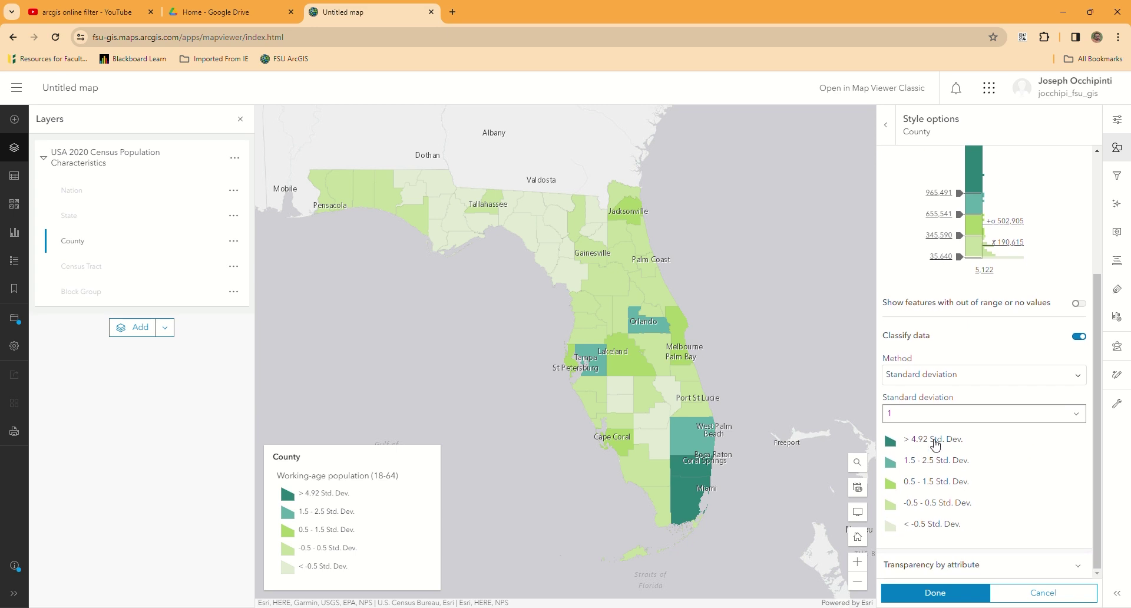
{"action": "left_click", "coordinate": [936, 442]}
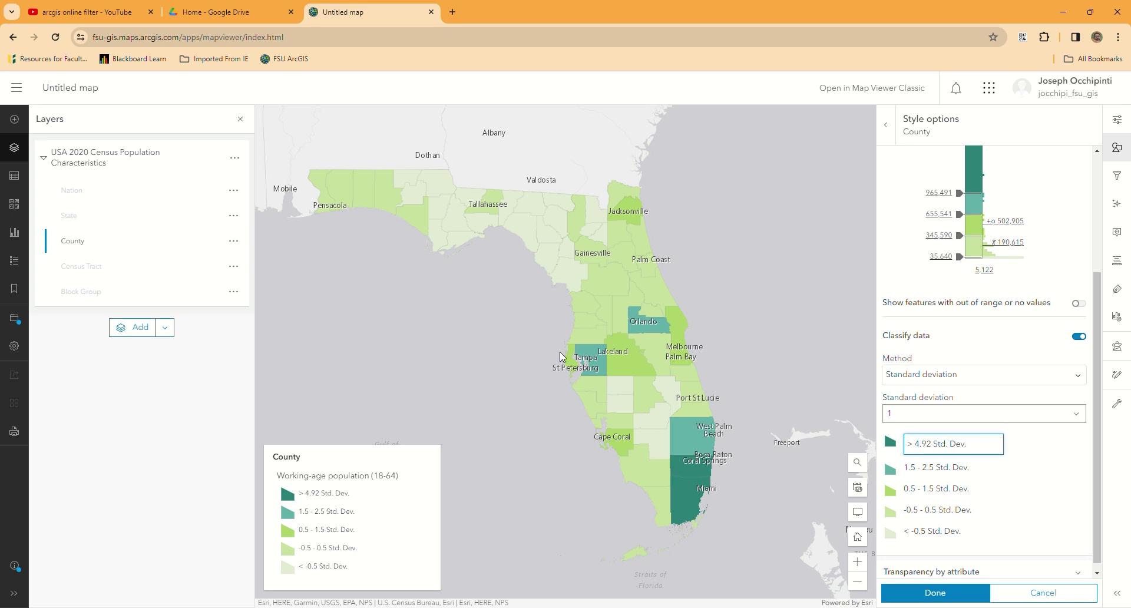
{"action": "left_click", "coordinate": [1084, 377]}
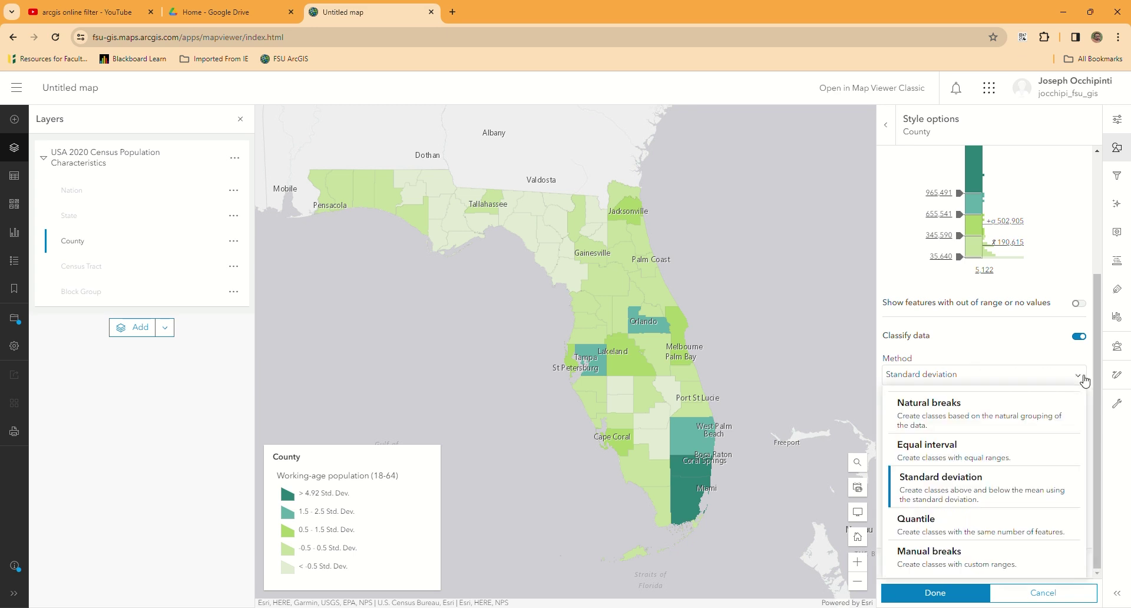
{"action": "left_click", "coordinate": [944, 415]}
{"action": "key", "text": "Escape"}
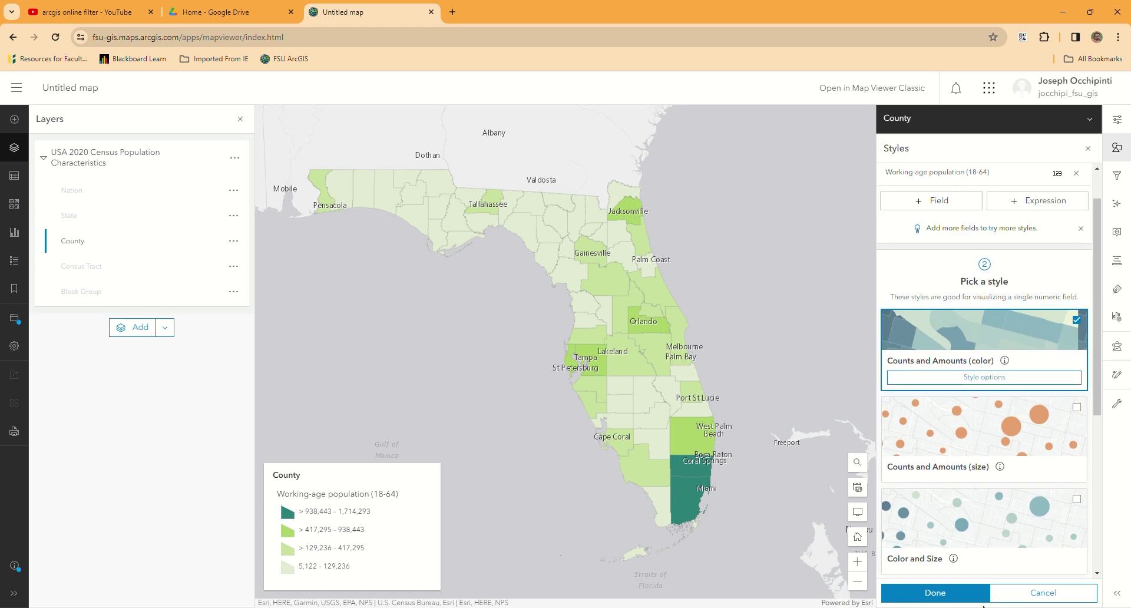
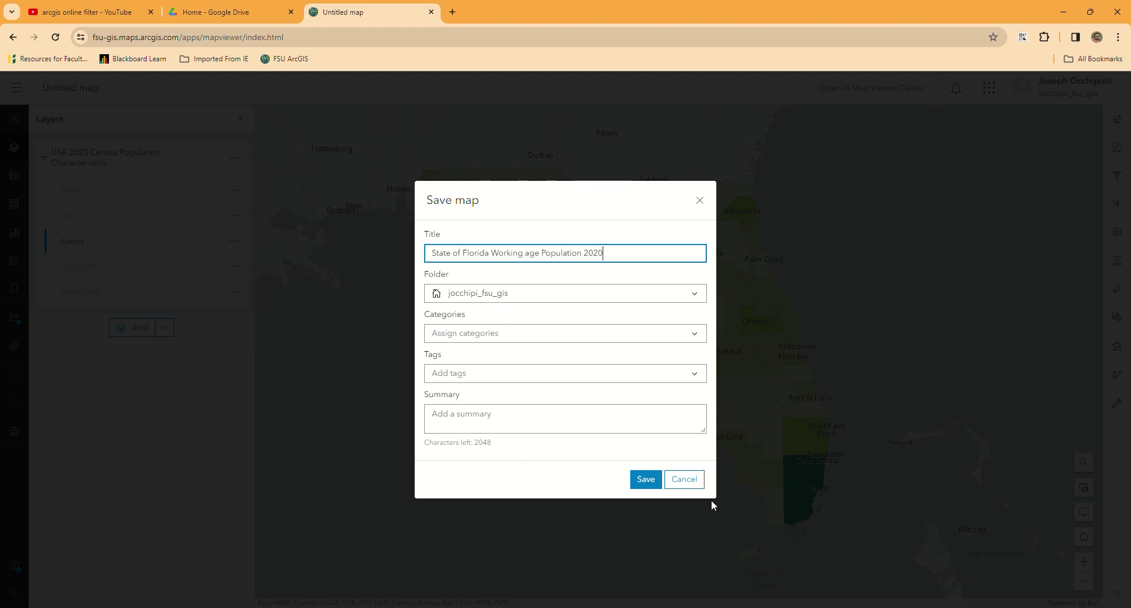
Save the map with the title "State of Florida Working age Population 2020" and collapse the census layer group
{"action": "left_click", "coordinate": [648, 479]}
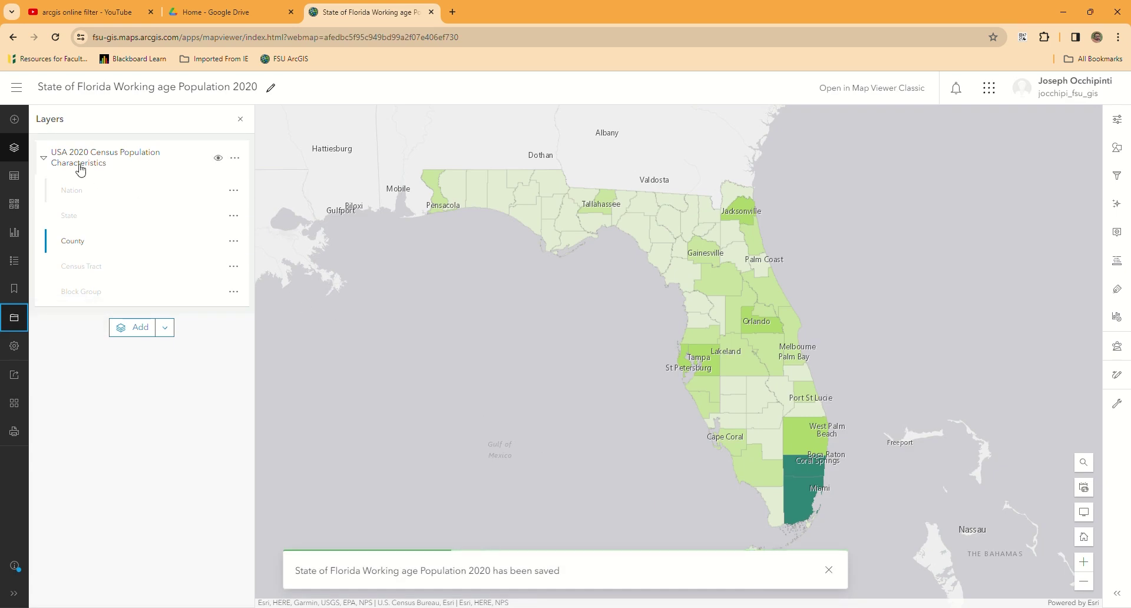
{"action": "left_click", "coordinate": [49, 164]}
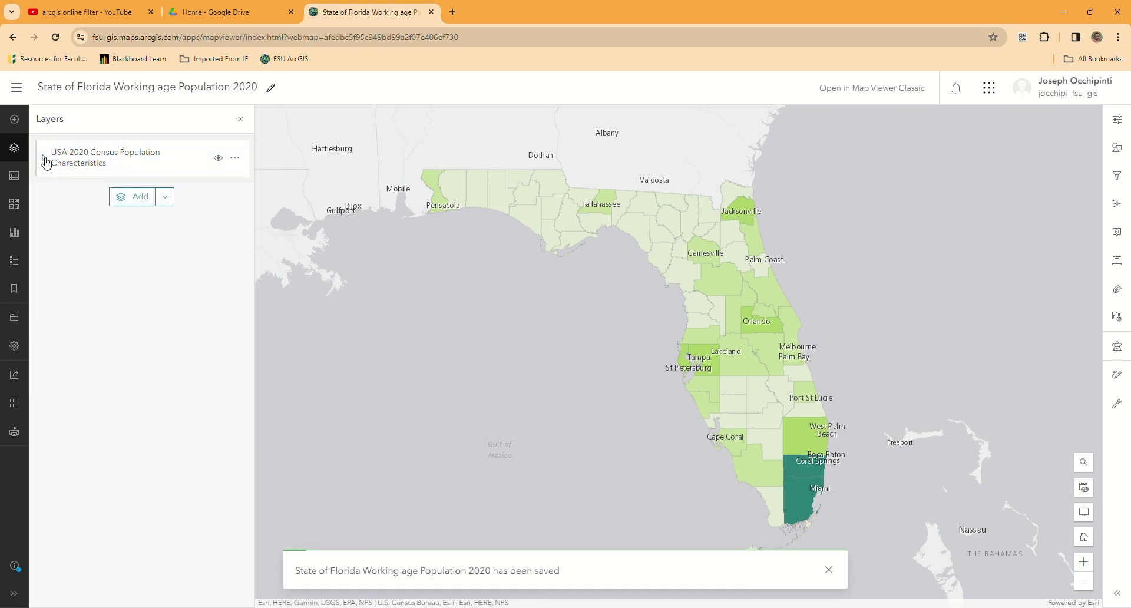
Toggle the census group layer's visibility off and on to compare the map with and without it
{"action": "left_click", "coordinate": [50, 165]}
{"action": "left_click", "coordinate": [51, 164]}
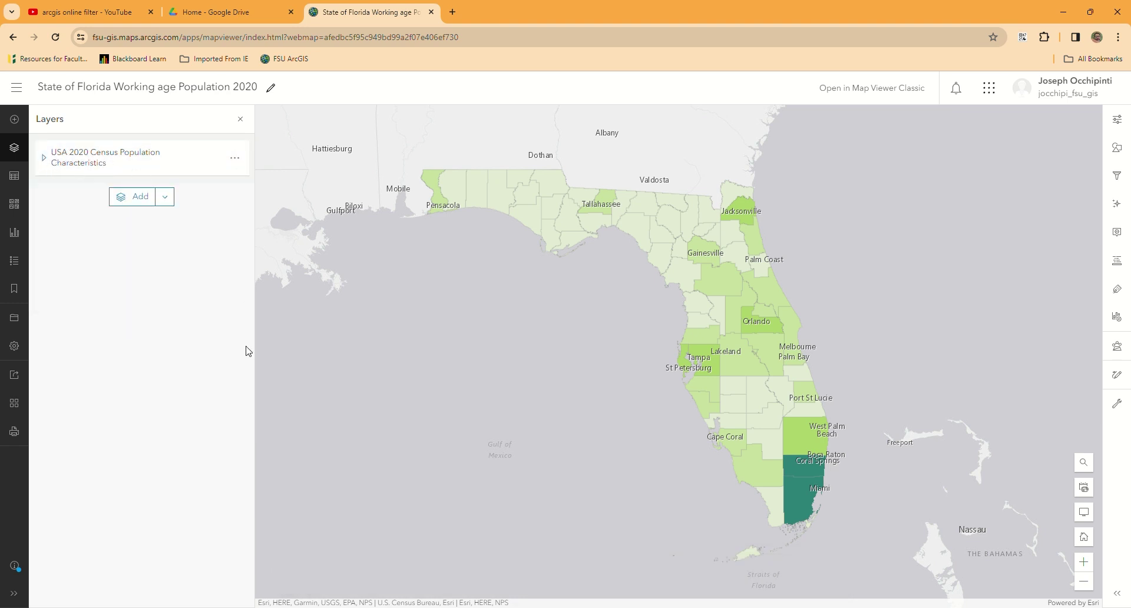
{"action": "left_click", "coordinate": [221, 160]}
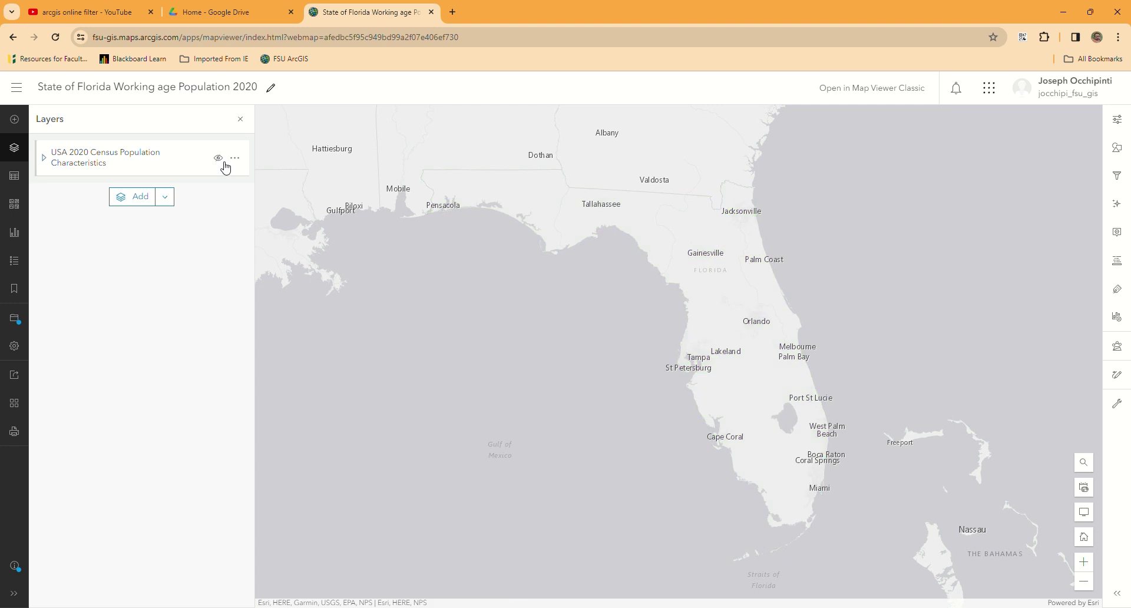
{"action": "left_click", "coordinate": [221, 160]}
{"action": "left_click", "coordinate": [222, 160]}
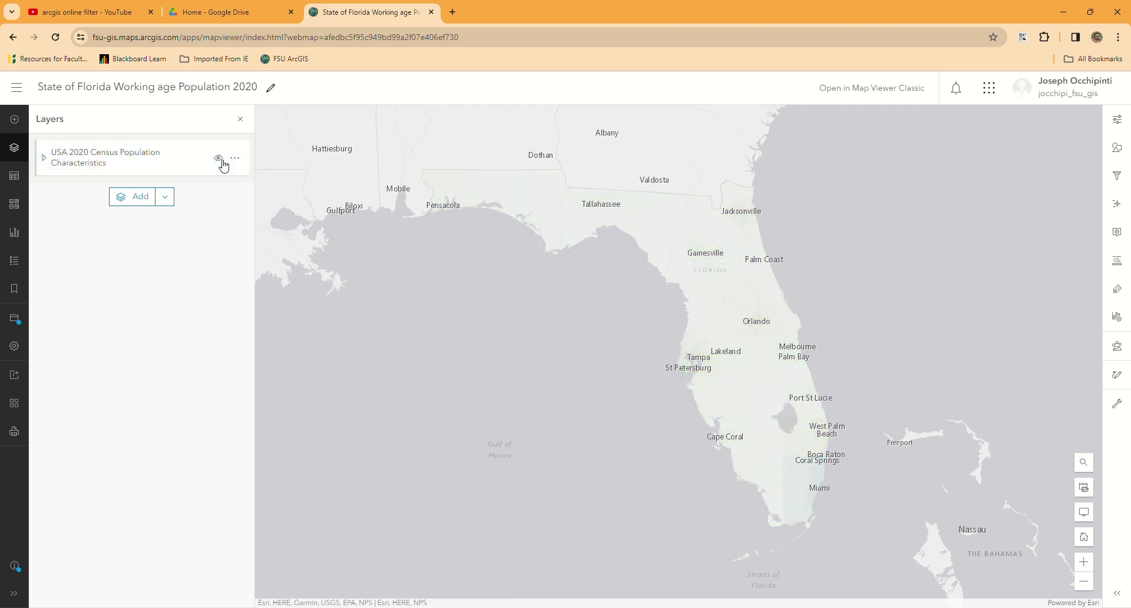
{"action": "left_click", "coordinate": [222, 161]}
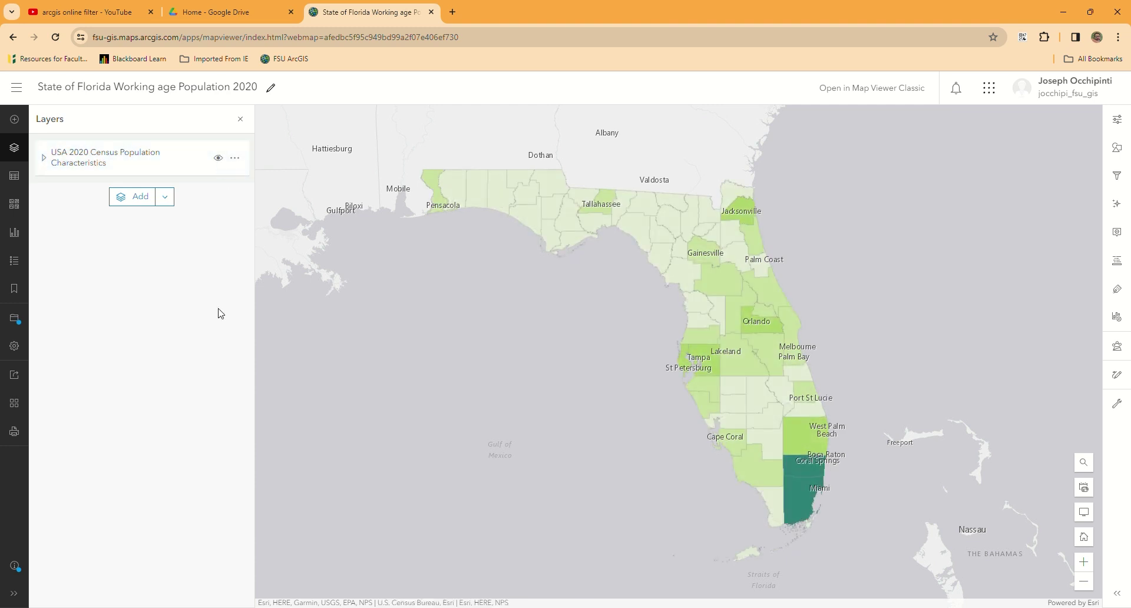
Add a second copy of the Living Atlas layer "USA 2020 Census Population Characteristics" and return to the layer list
{"action": "left_click", "coordinate": [146, 200]}
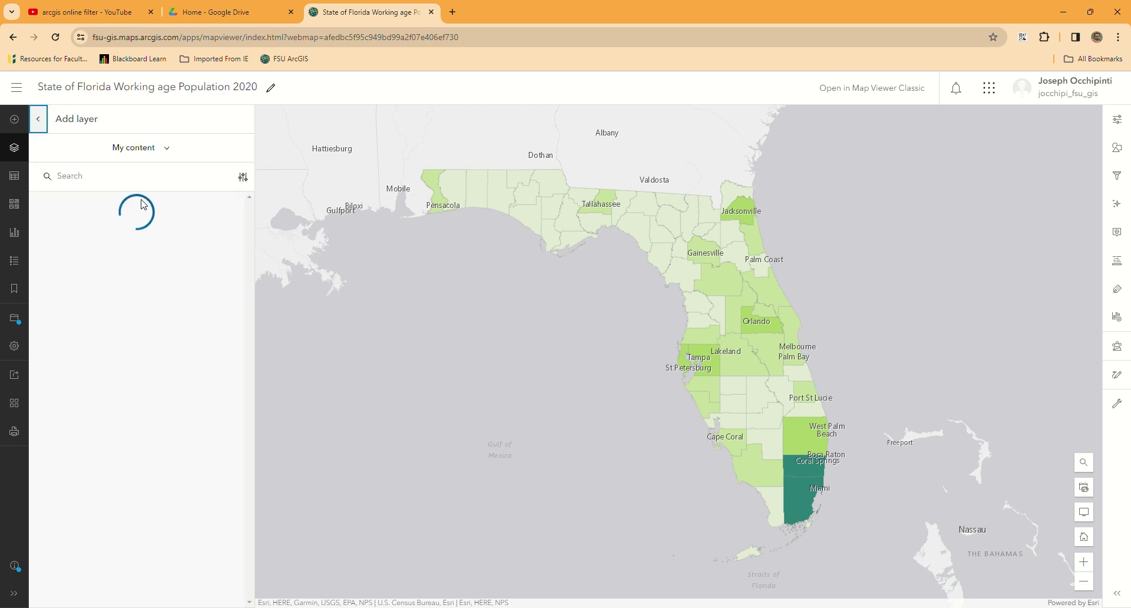
{"action": "left_click", "coordinate": [171, 155]}
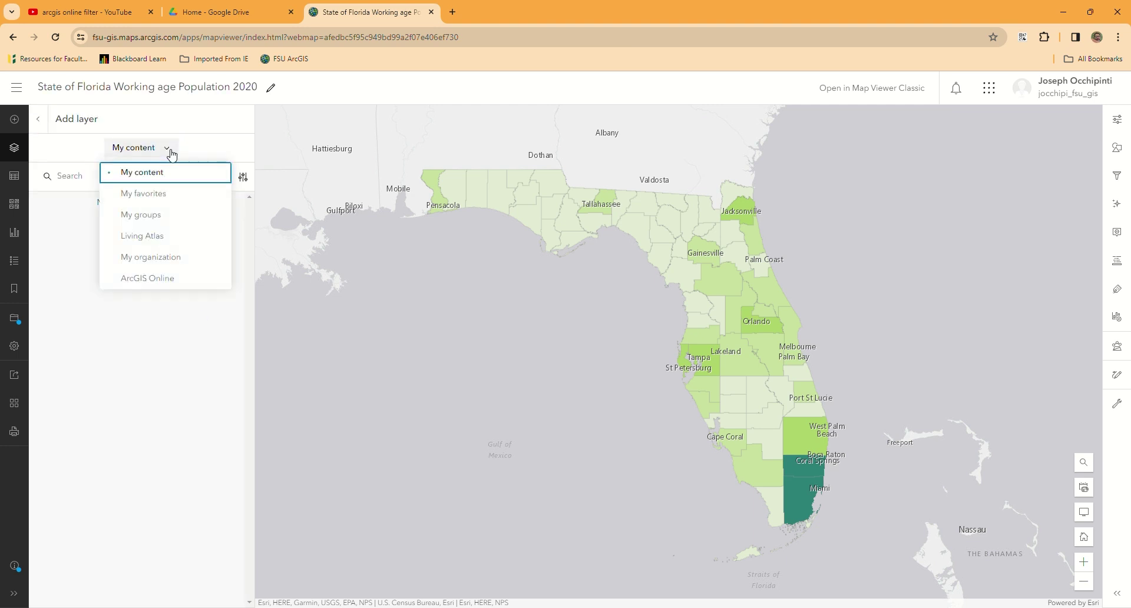
{"action": "left_click", "coordinate": [162, 237]}
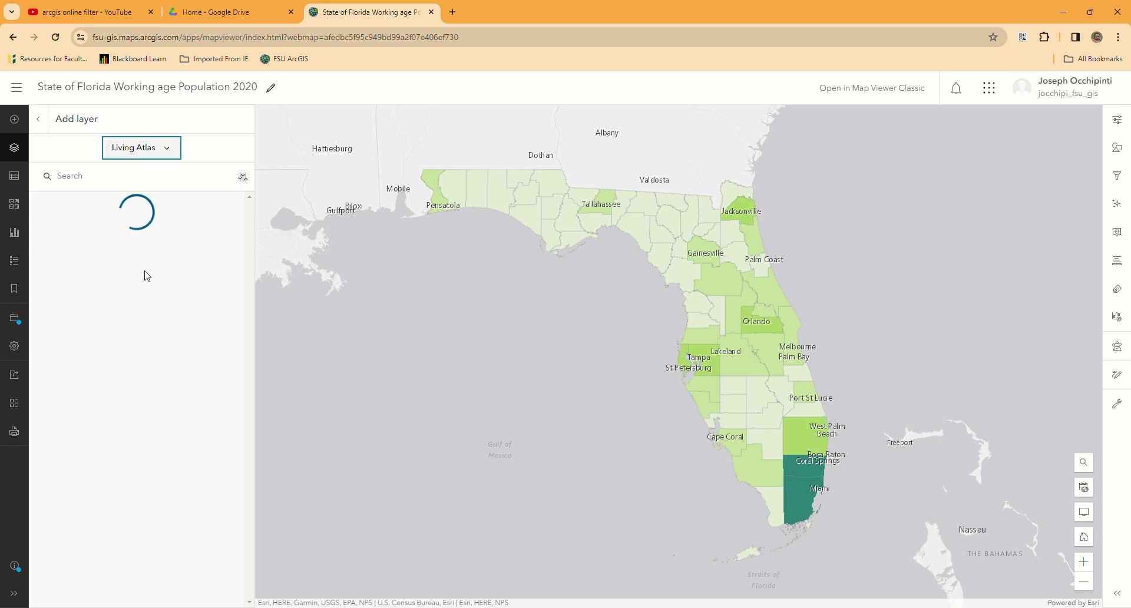
{"action": "left_click", "coordinate": [89, 177]}
{"action": "type", "text": "2020 Census Population Characteristics"}
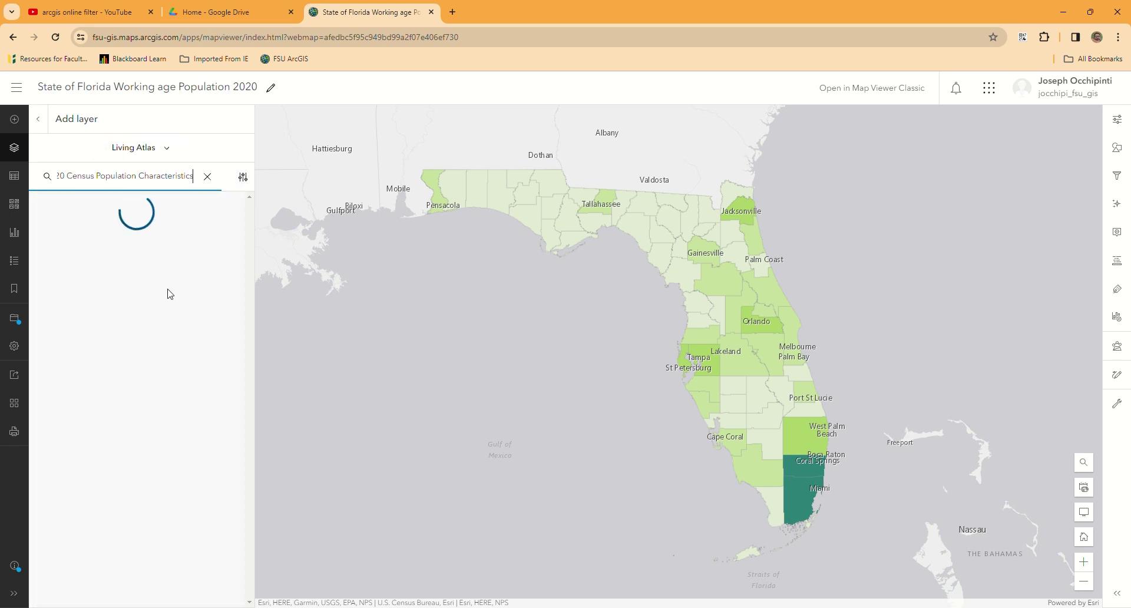
{"action": "left_click", "coordinate": [229, 270]}
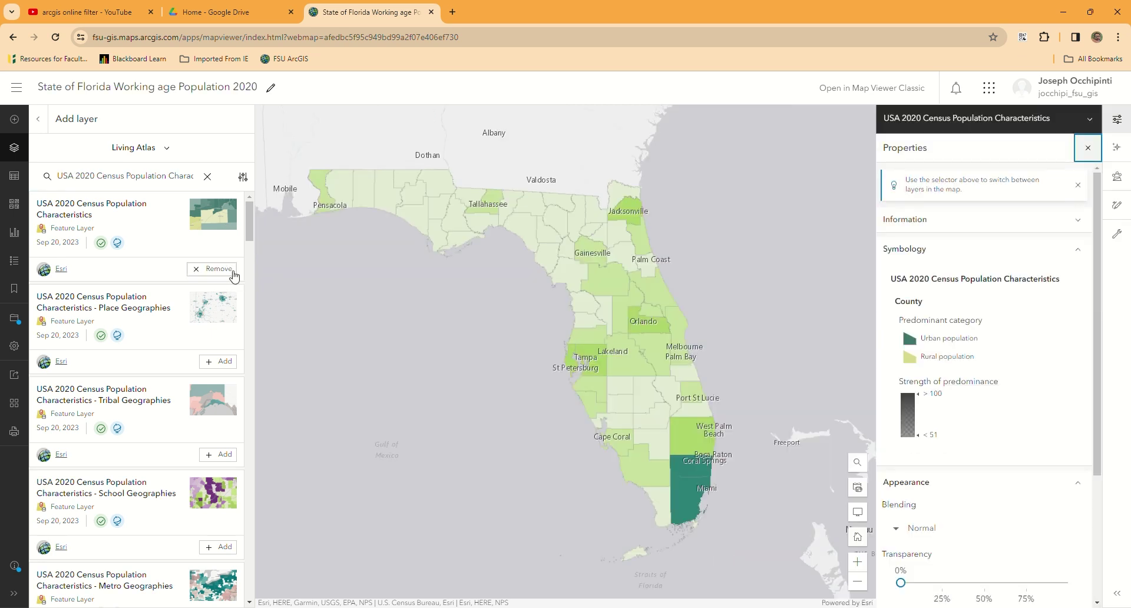
{"action": "left_click", "coordinate": [40, 120]}
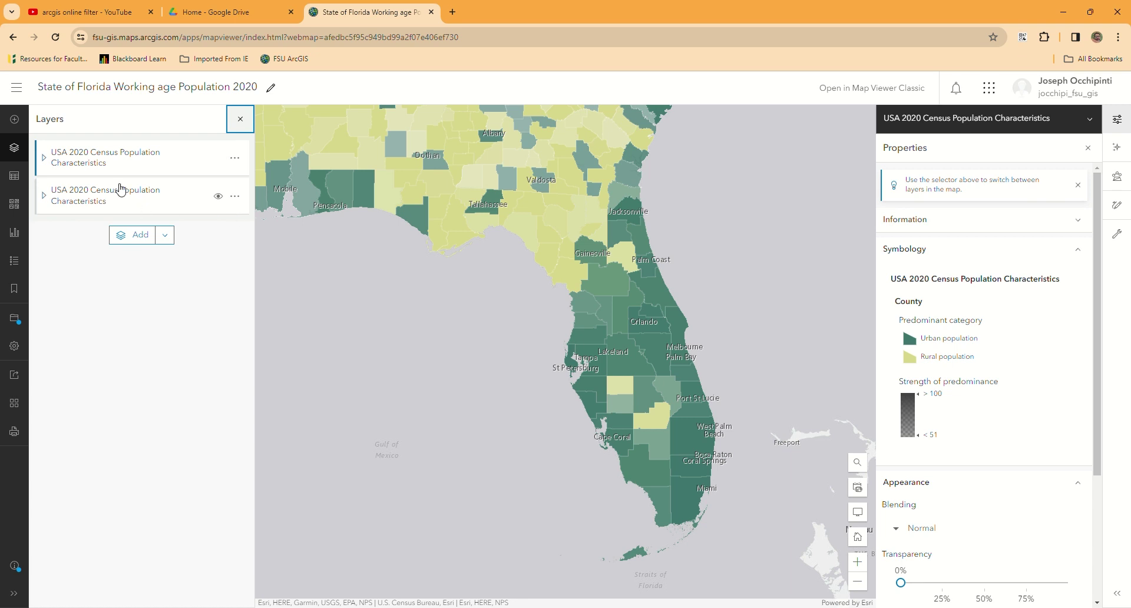
Hide the newly added census layer and rename the original styled layer as "Working Age Population"
{"action": "left_click", "coordinate": [219, 159]}
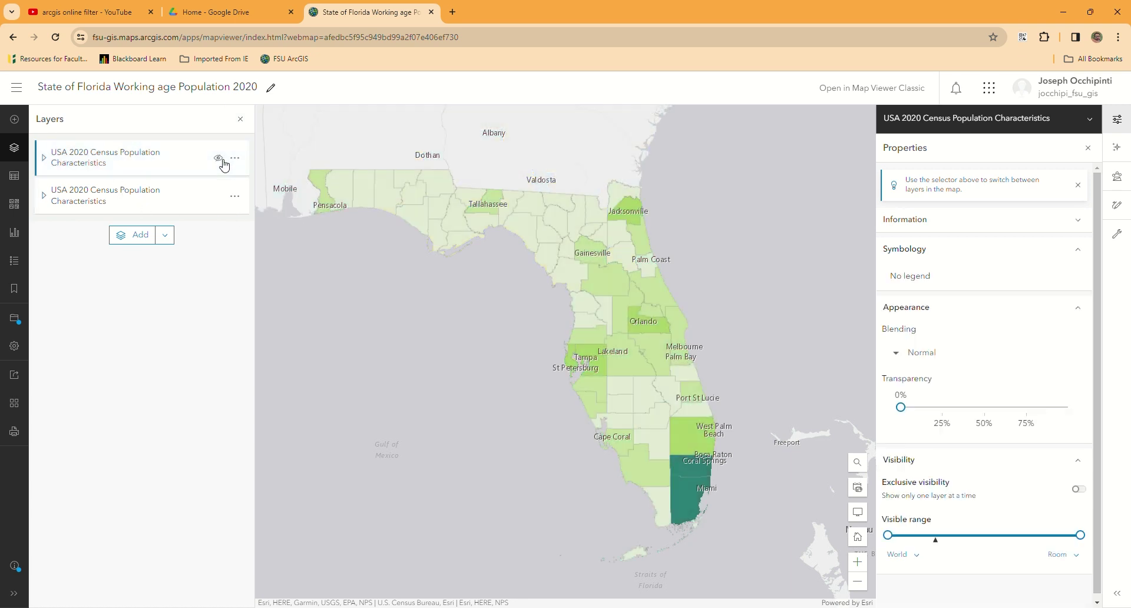
{"action": "left_click", "coordinate": [235, 197]}
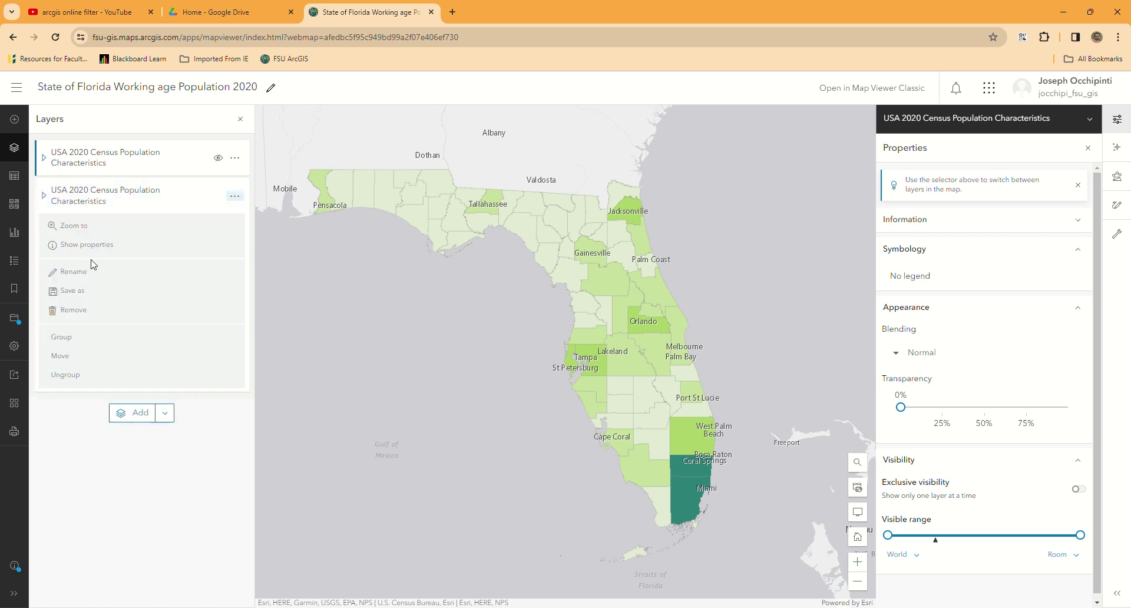
{"action": "left_click", "coordinate": [90, 273]}
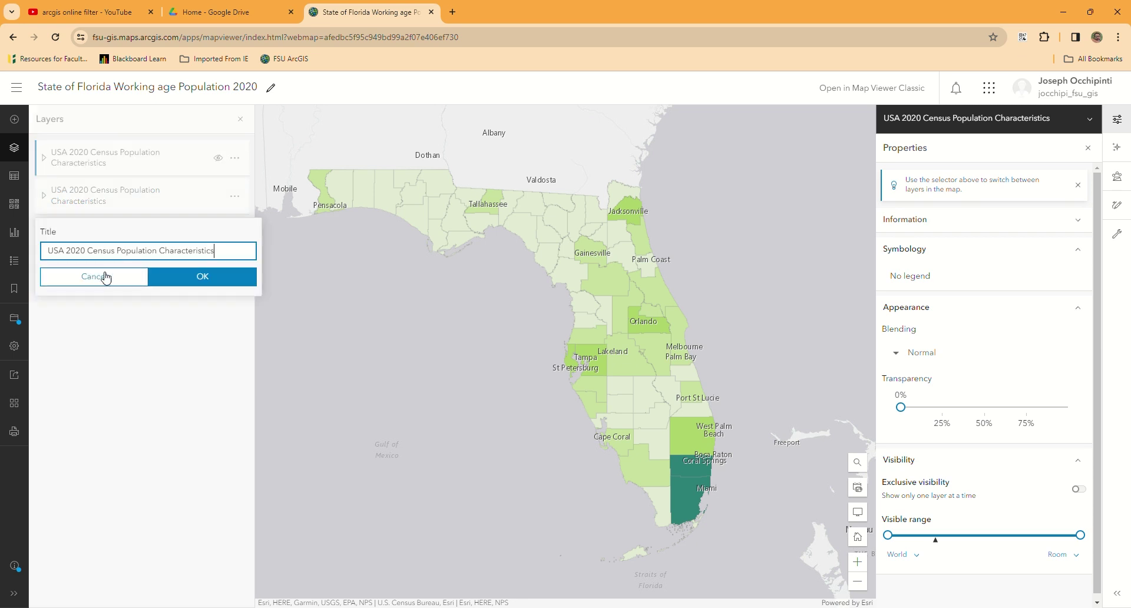
{"action": "key", "text": "ctrl+a"}
{"action": "type", "text": "Working Age Population"}
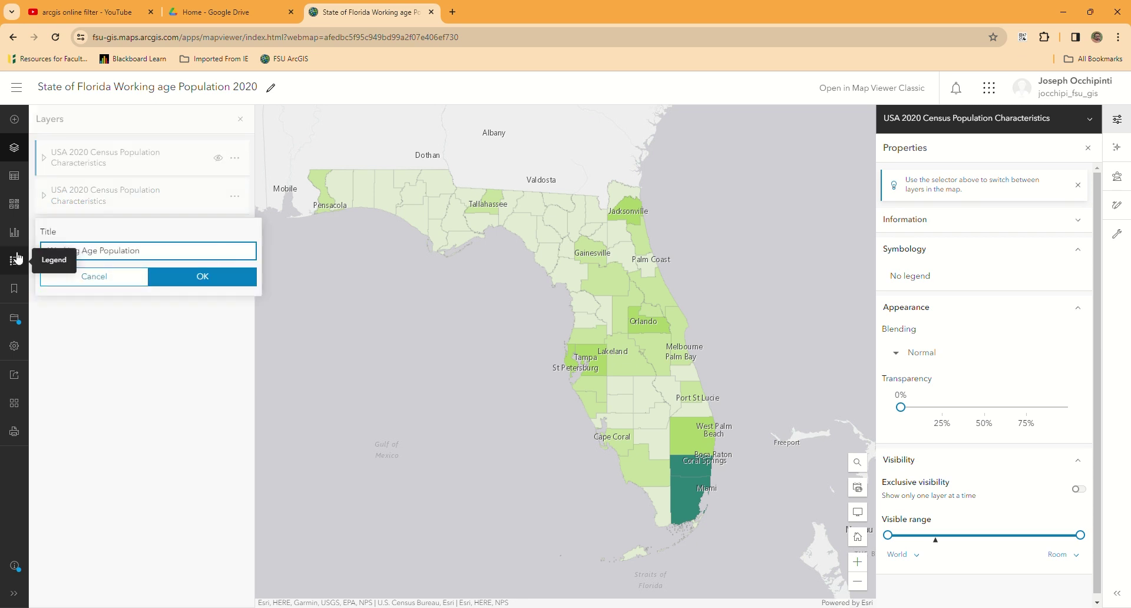
{"action": "left_click", "coordinate": [212, 279]}
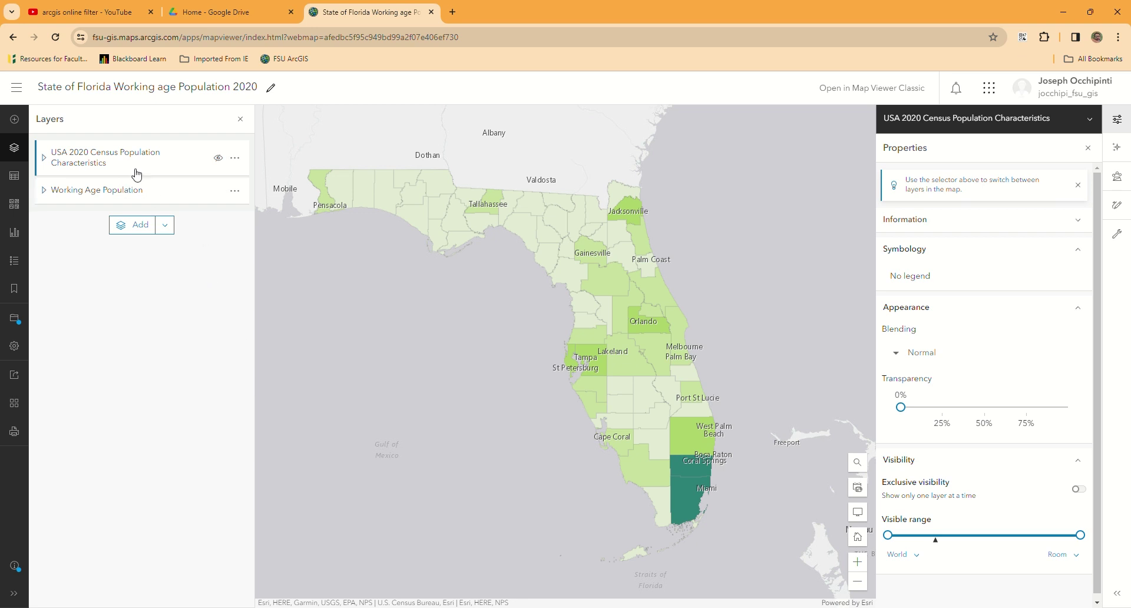
Hide the Working Age Population layer and show the newly added census layer
{"action": "left_click", "coordinate": [222, 191]}
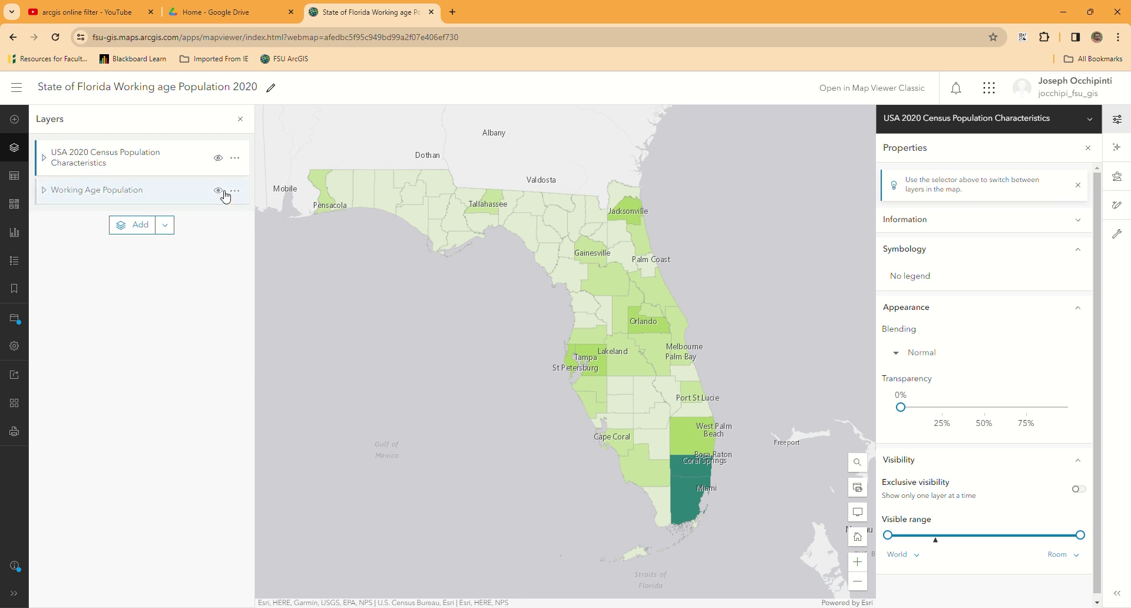
{"action": "left_click", "coordinate": [219, 159]}
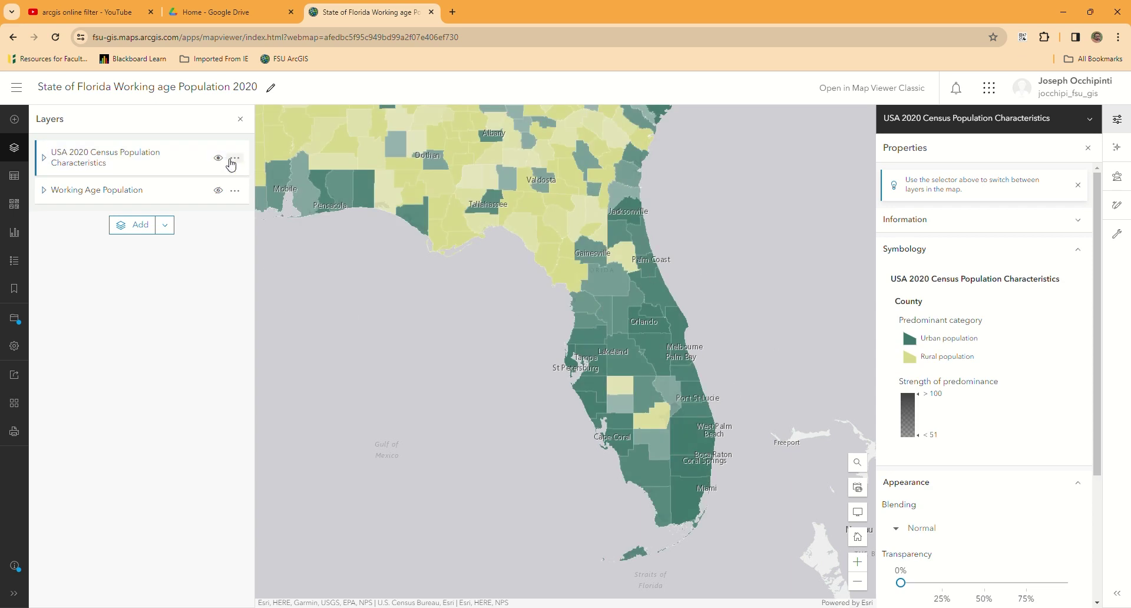
Filter the new census layer's County sublayer with the expression State is Florida and save the filter
{"action": "left_click", "coordinate": [44, 158]}
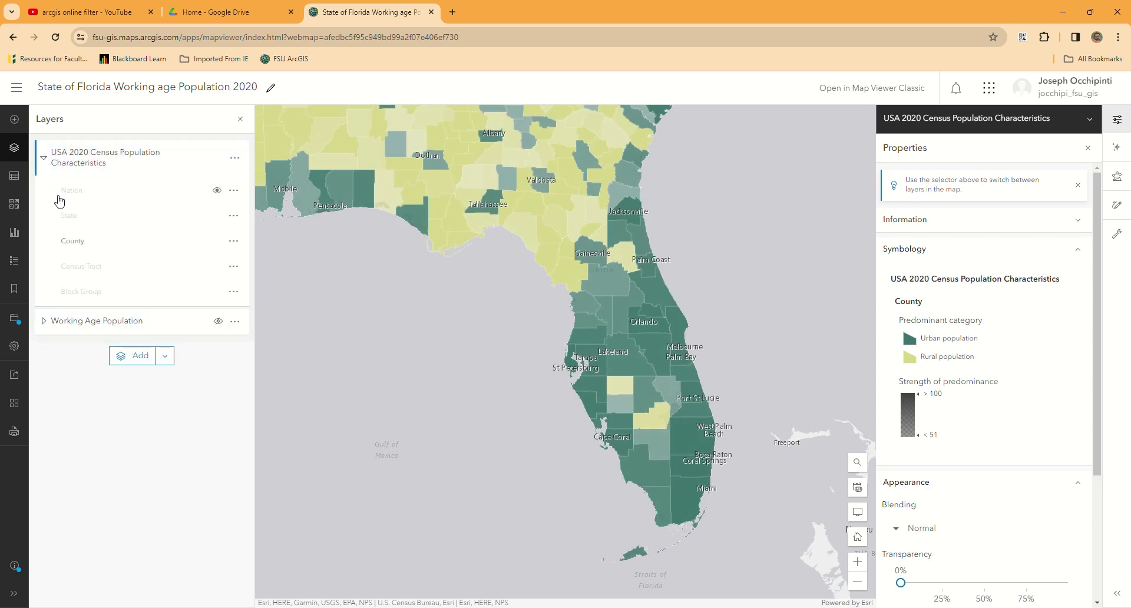
{"action": "left_click", "coordinate": [82, 245]}
{"action": "left_click", "coordinate": [1115, 177]}
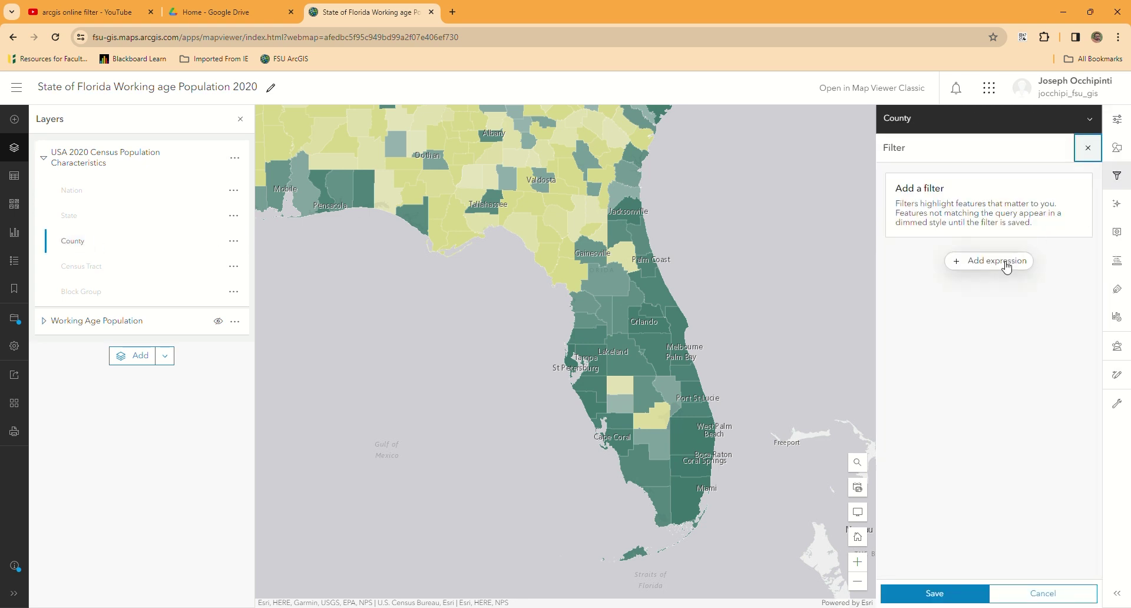
{"action": "left_click", "coordinate": [1007, 262]}
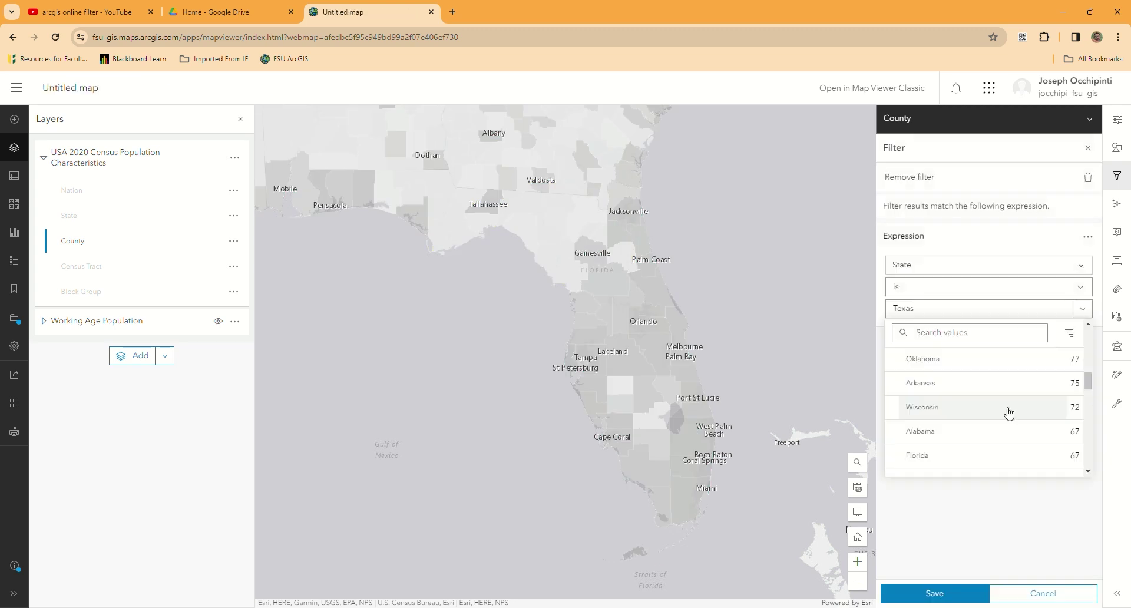
{"action": "scroll", "coordinate": [1008, 411], "scroll_direction": "down", "scroll_amount": 2}
{"action": "left_click", "coordinate": [999, 407]}
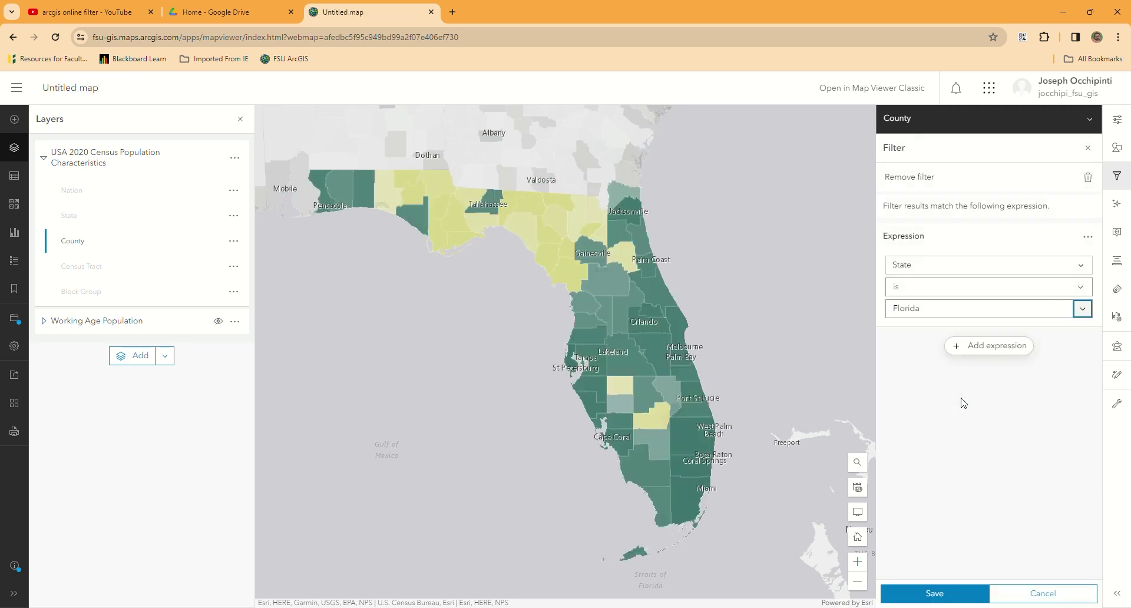
{"action": "left_click", "coordinate": [940, 590]}
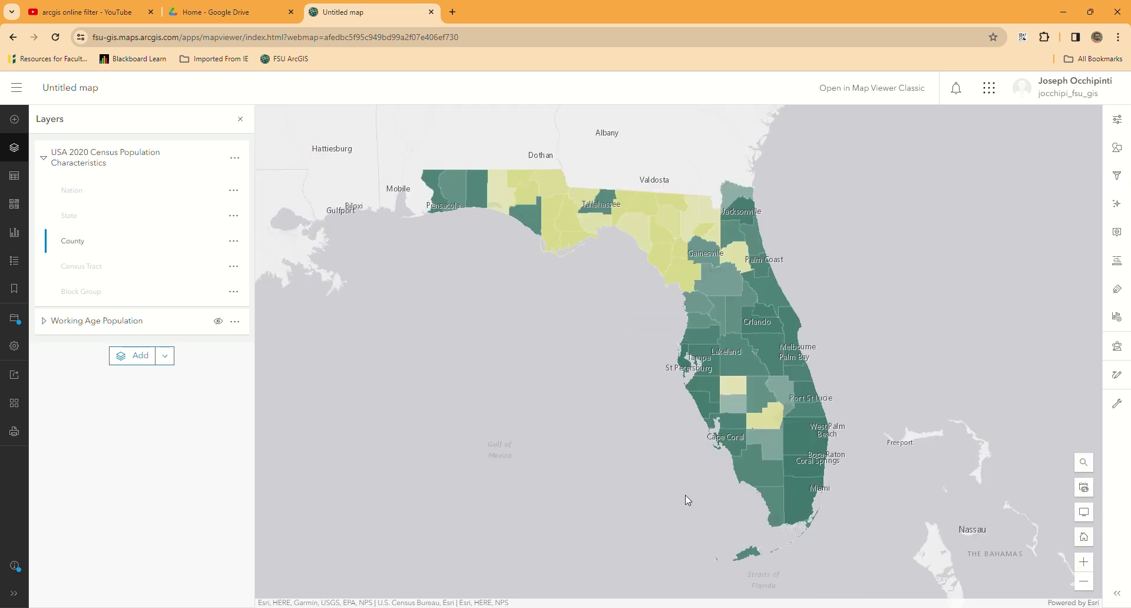
Remove Rural population from the County sublayer's style attributes, leaving only Urban population
{"action": "left_click", "coordinate": [1123, 153]}
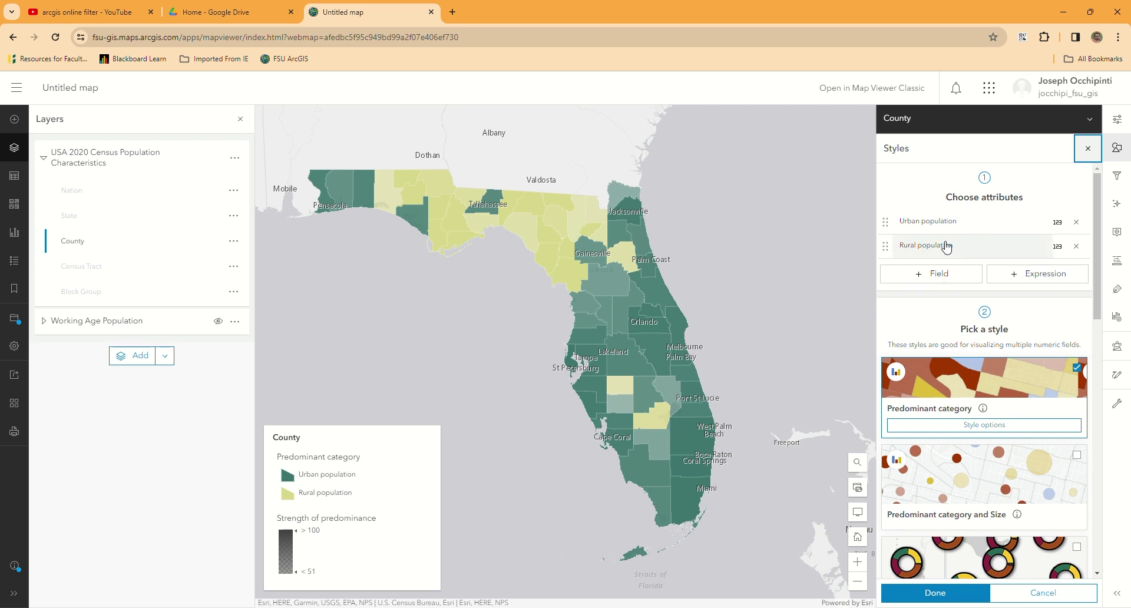
{"action": "left_click", "coordinate": [1079, 247]}
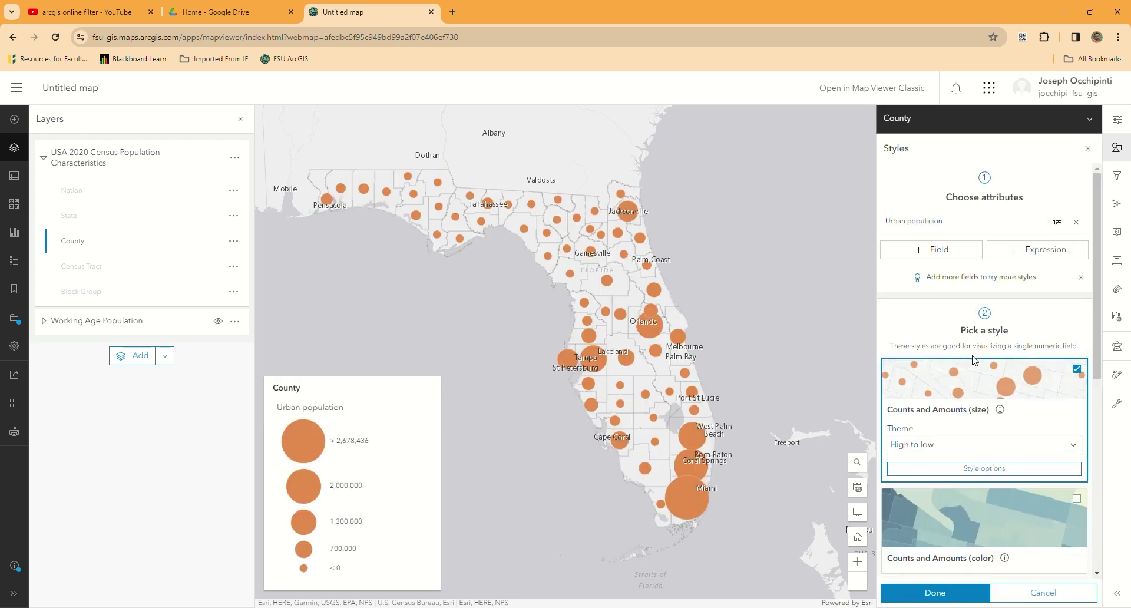
Look through the available styles, apply Dot Density to County, and check the Census Tract style before reselecting County
{"action": "scroll", "coordinate": [1008, 430], "scroll_direction": "down", "scroll_amount": 5}
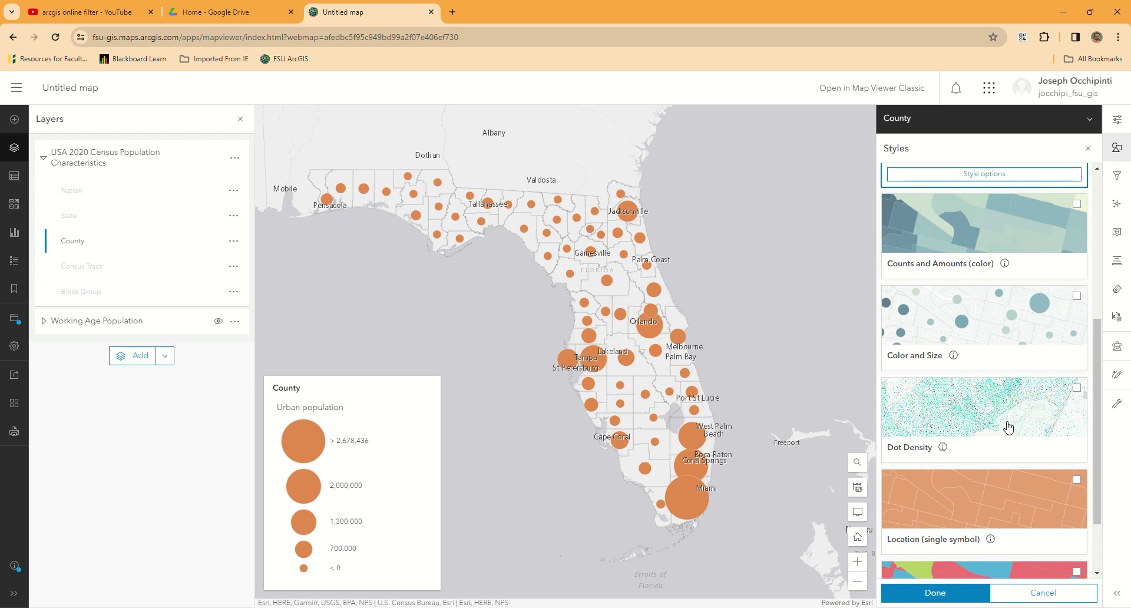
{"action": "scroll", "coordinate": [1008, 428], "scroll_direction": "down", "scroll_amount": 2}
{"action": "scroll", "coordinate": [1006, 434], "scroll_direction": "up", "scroll_amount": 4}
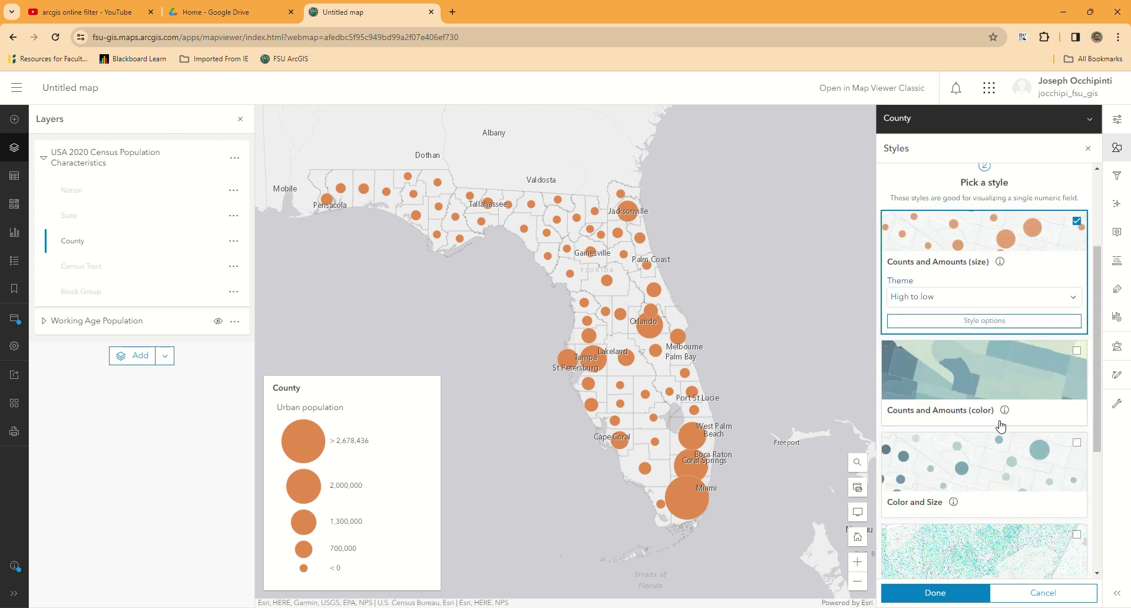
{"action": "scroll", "coordinate": [1028, 448], "scroll_direction": "down", "scroll_amount": 3}
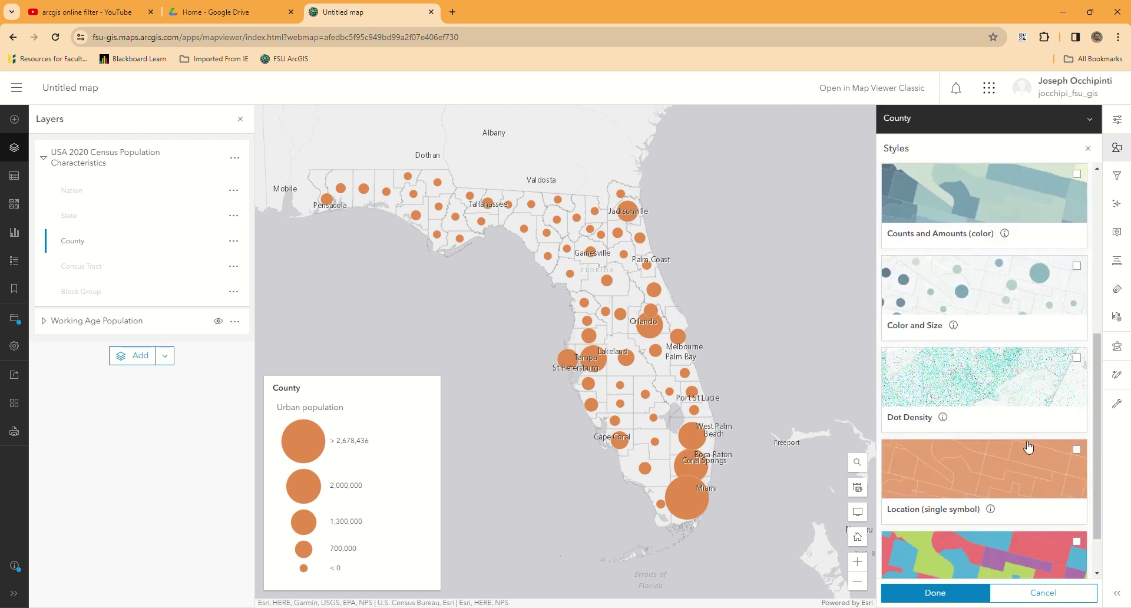
{"action": "scroll", "coordinate": [1027, 447], "scroll_direction": "down", "scroll_amount": 1}
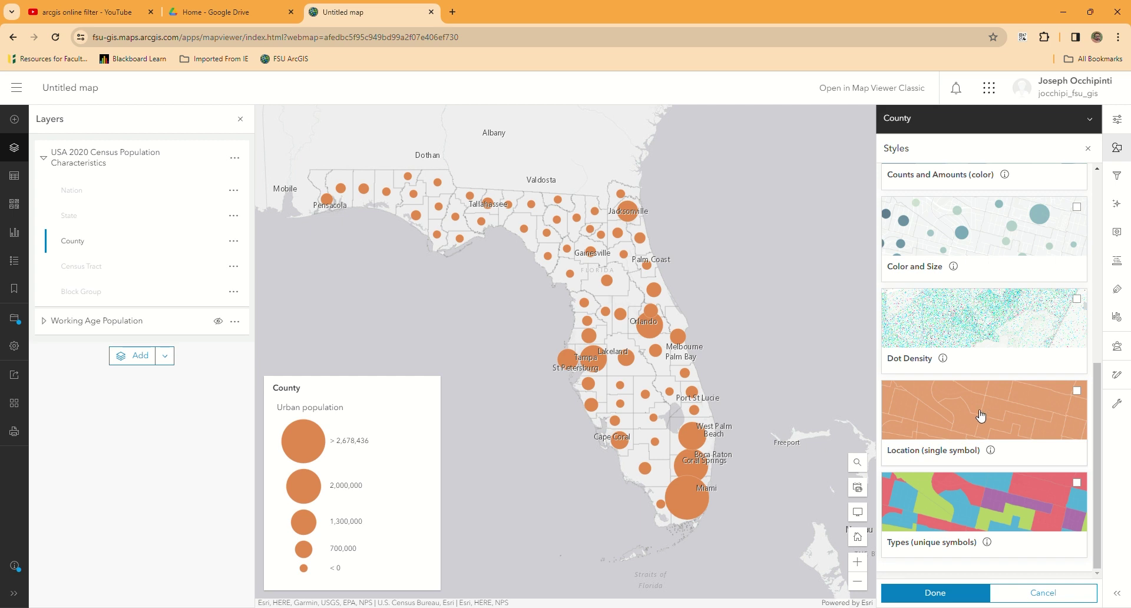
{"action": "scroll", "coordinate": [1012, 415], "scroll_direction": "up", "scroll_amount": 2}
{"action": "scroll", "coordinate": [1010, 407], "scroll_direction": "up", "scroll_amount": 3}
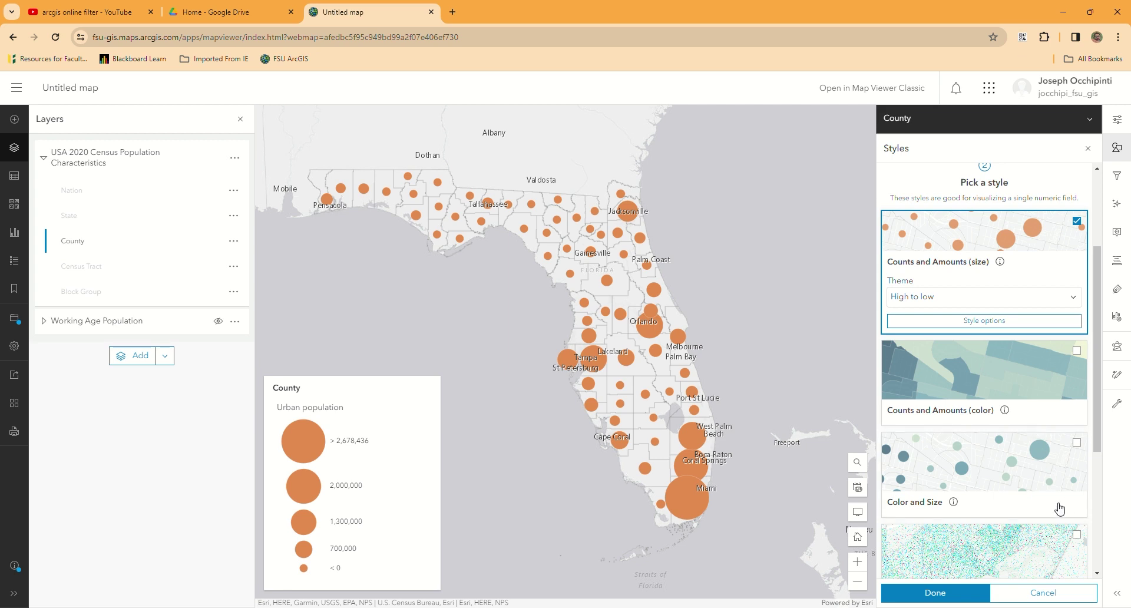
{"action": "left_click", "coordinate": [992, 552]}
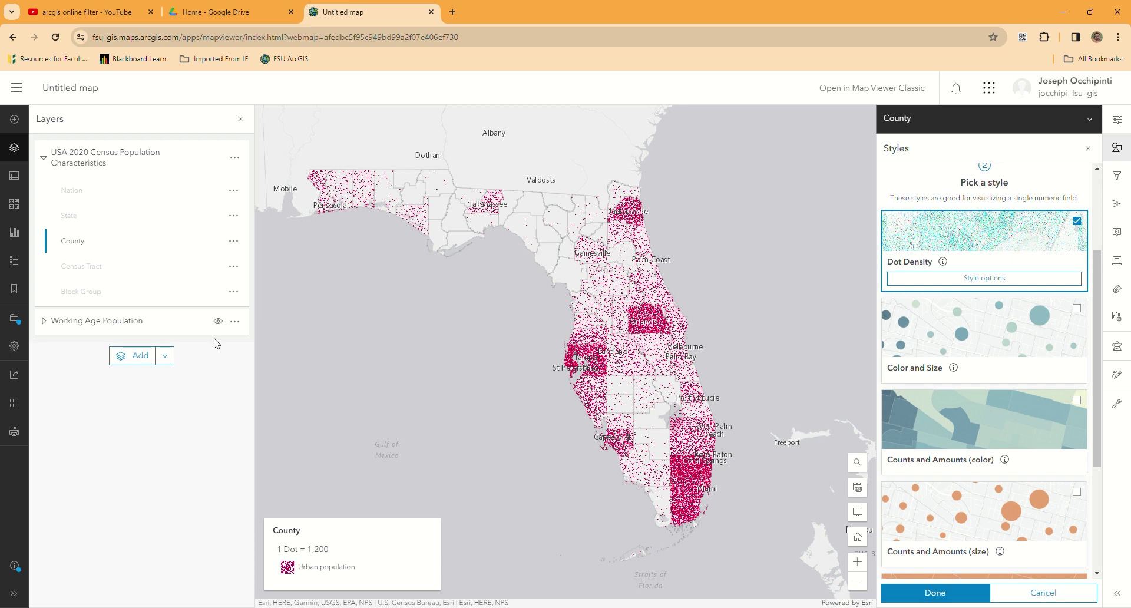
{"action": "left_click", "coordinate": [90, 271]}
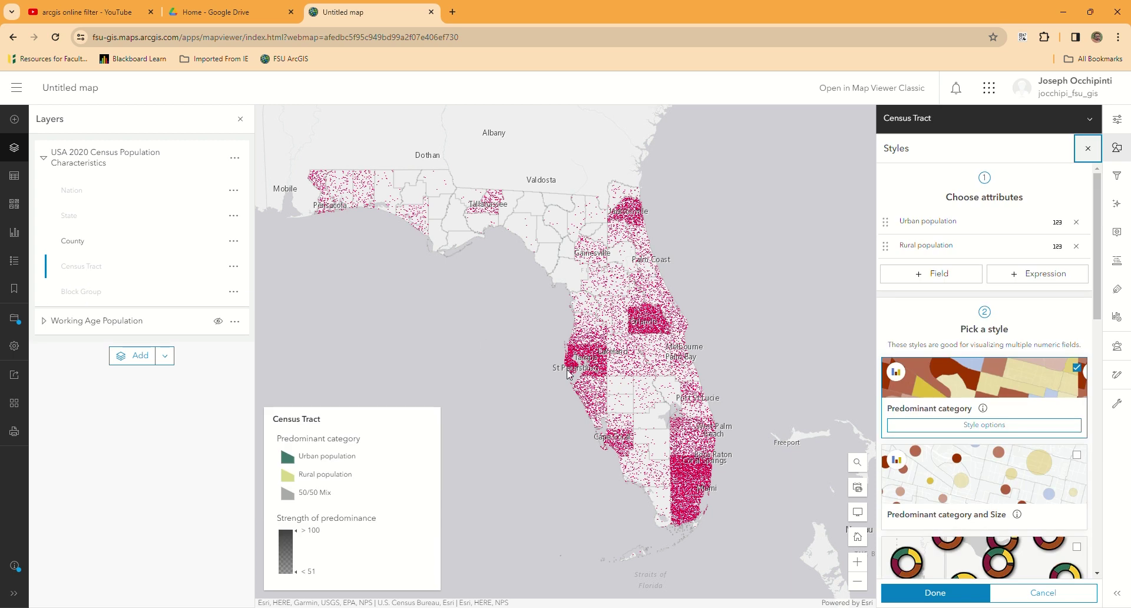
{"action": "left_click", "coordinate": [81, 245]}
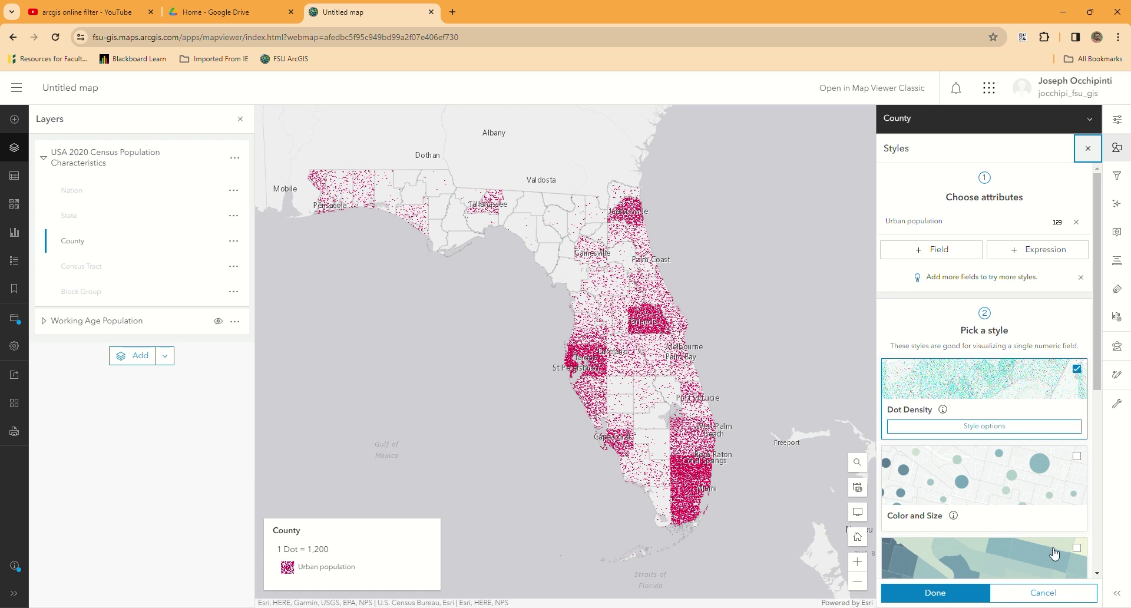
Style County's urban population with Counts and Amounts (color), using a light-to-dark green color ramp
{"action": "scroll", "coordinate": [1026, 523], "scroll_direction": "down", "scroll_amount": 2}
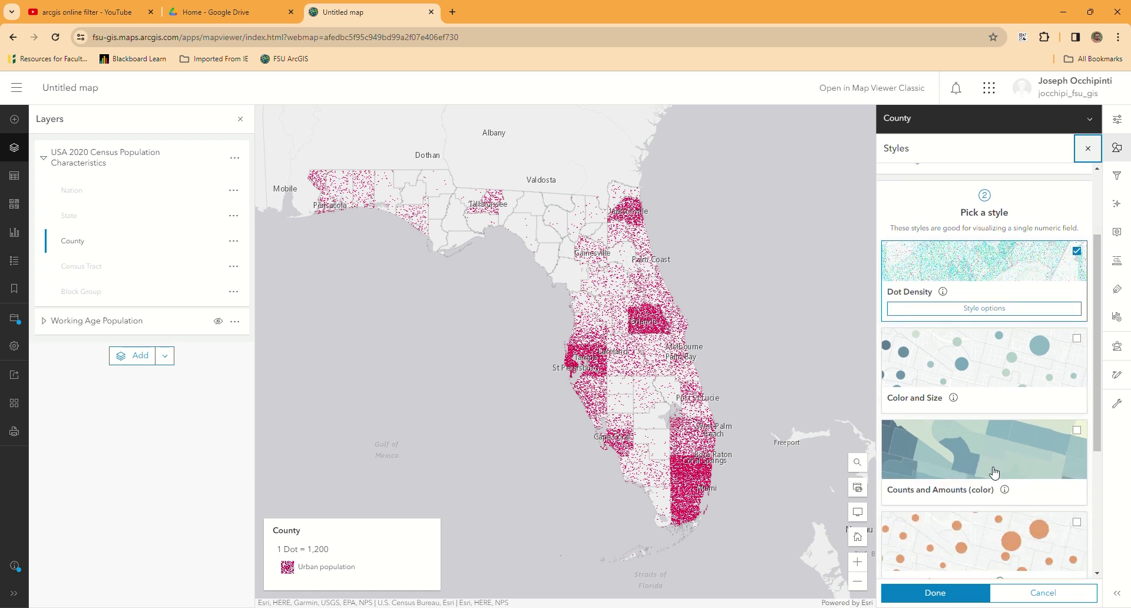
{"action": "left_click", "coordinate": [995, 472]}
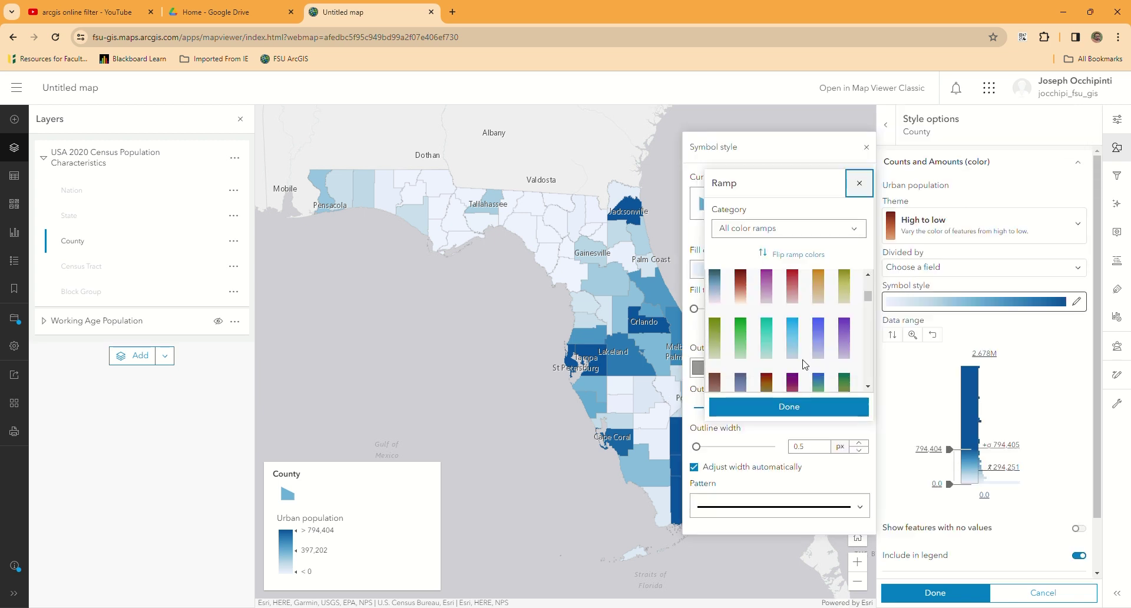
{"action": "scroll", "coordinate": [788, 370], "scroll_direction": "down", "scroll_amount": 1}
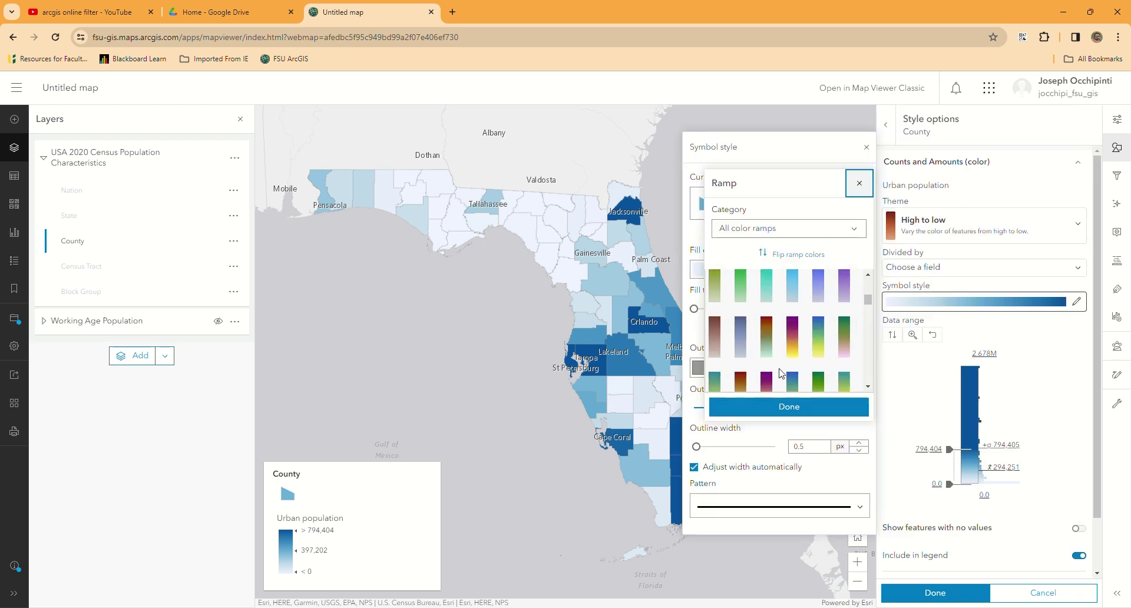
{"action": "left_click", "coordinate": [741, 292]}
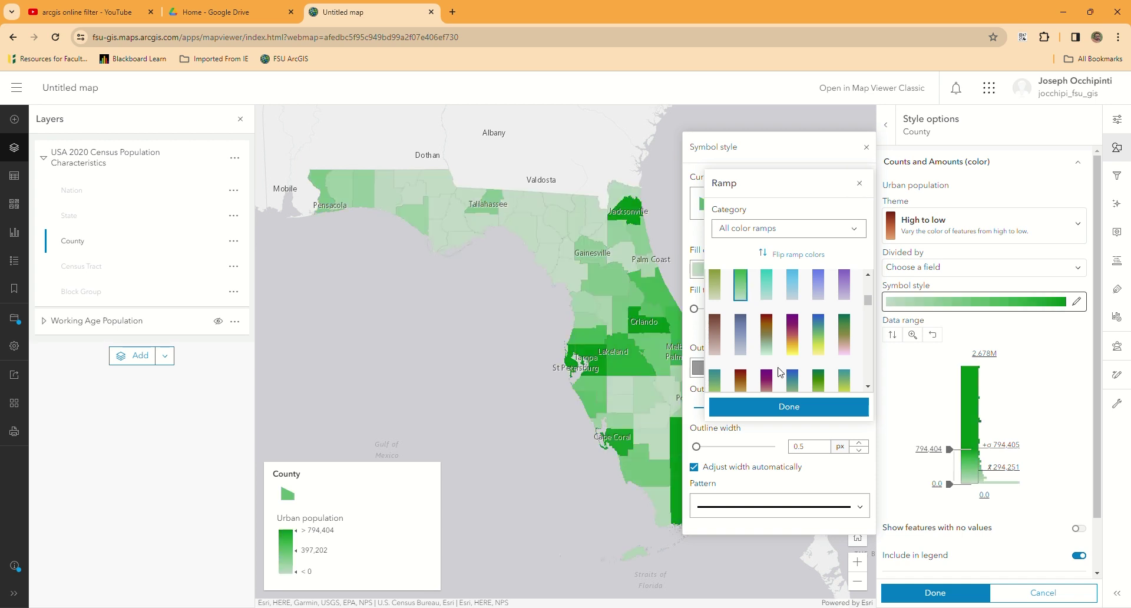
{"action": "left_click", "coordinate": [788, 406]}
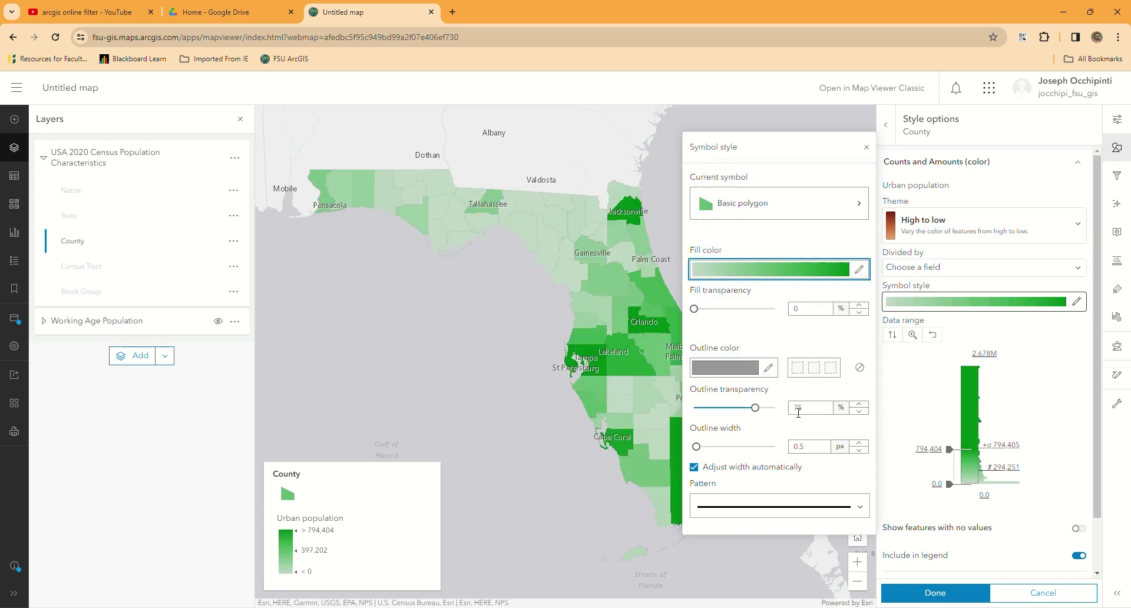
{"action": "left_click", "coordinate": [900, 474]}
Try to turn on data classification for the County style, and finish styling with the green ramp
{"action": "scroll", "coordinate": [1070, 474], "scroll_direction": "down", "scroll_amount": 2}
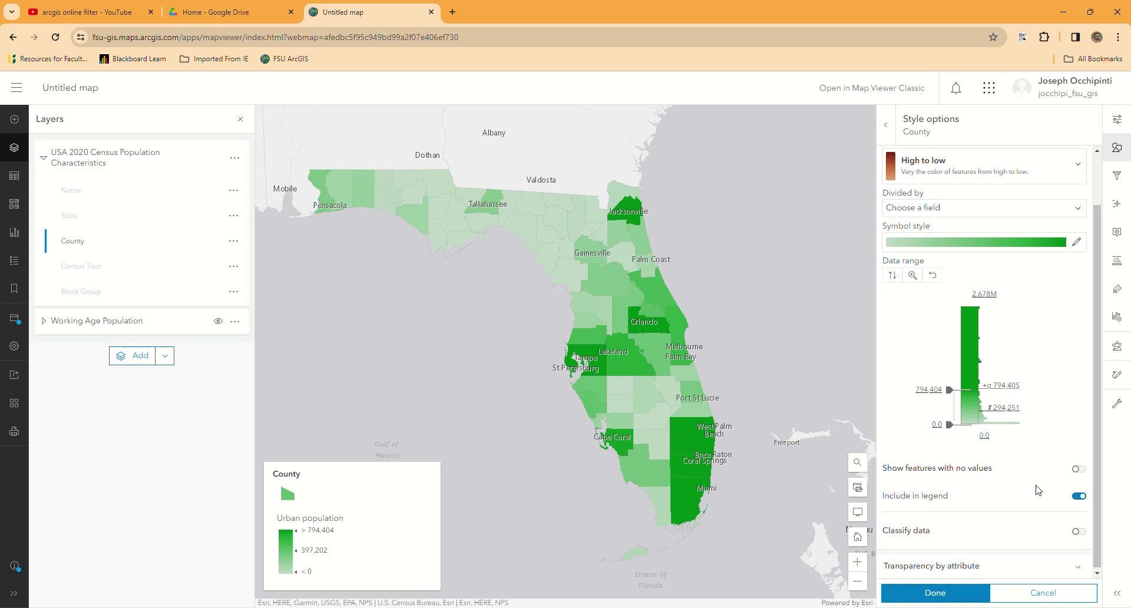
{"action": "left_click", "coordinate": [1086, 535]}
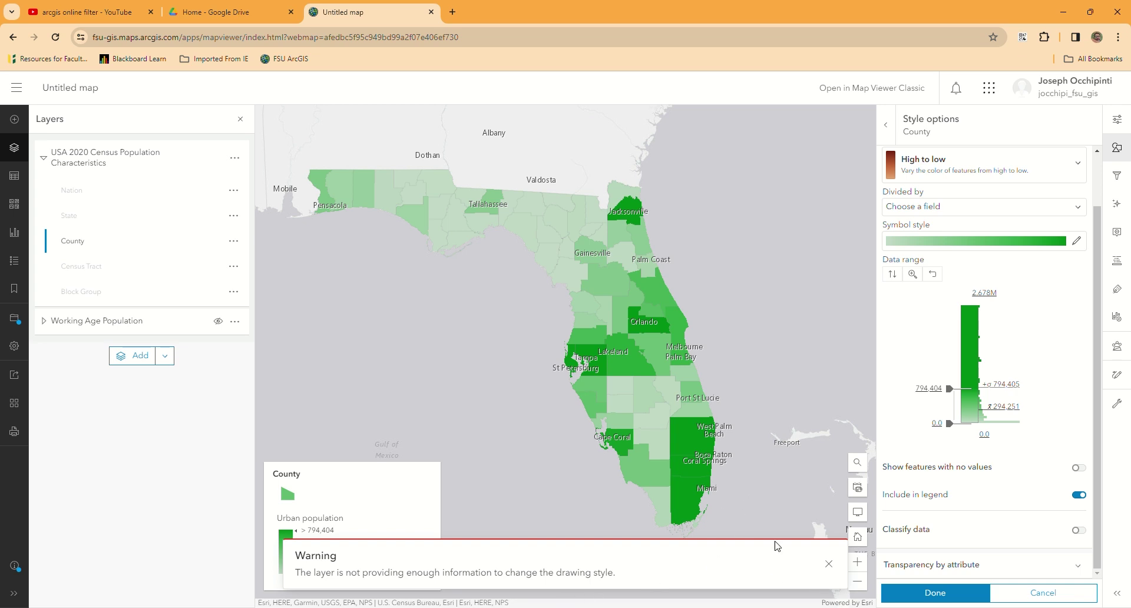
{"action": "left_click", "coordinate": [828, 564]}
{"action": "left_click", "coordinate": [934, 593]}
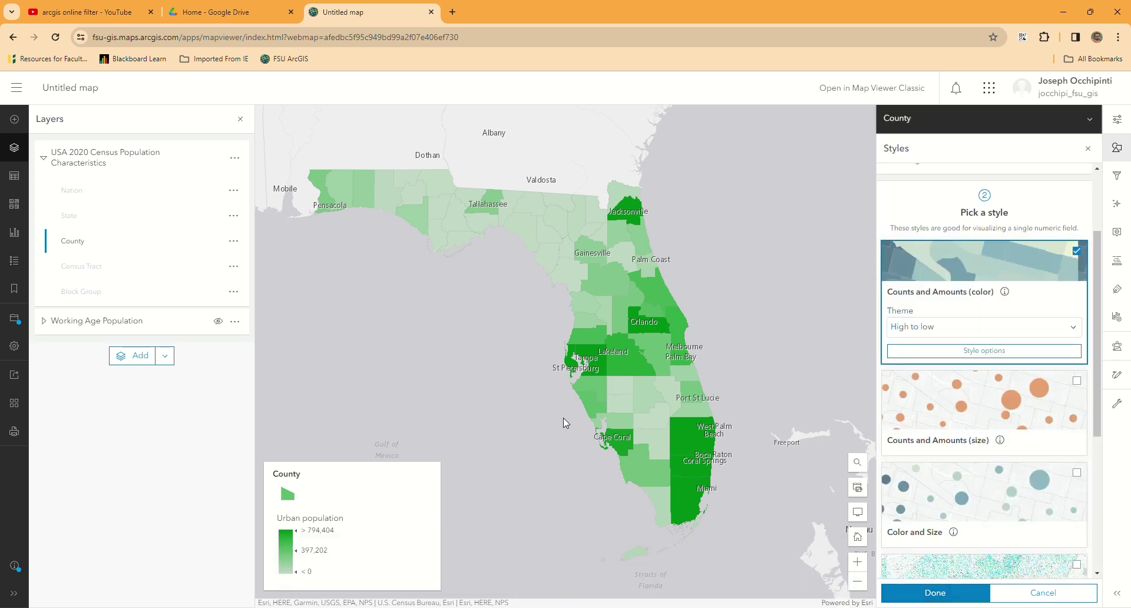
{"action": "left_click", "coordinate": [942, 594]}
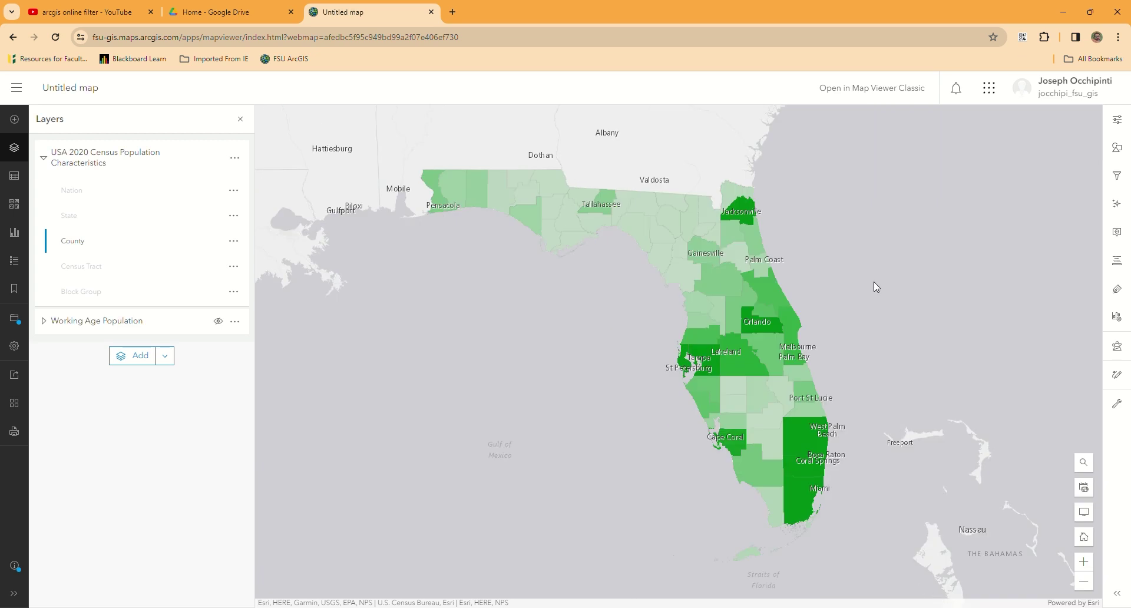
Save the map as State of Florida Working age Population 2020 and collapse the USA 2020 Census Population Characteristics layer group
{"action": "left_click", "coordinate": [14, 319]}
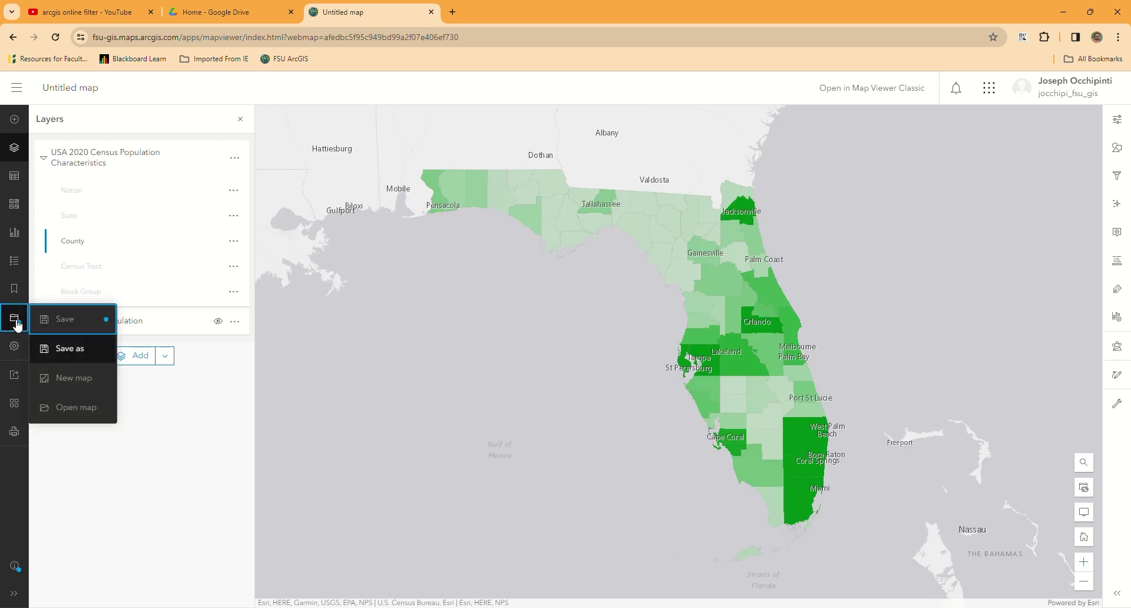
{"action": "left_click", "coordinate": [97, 322]}
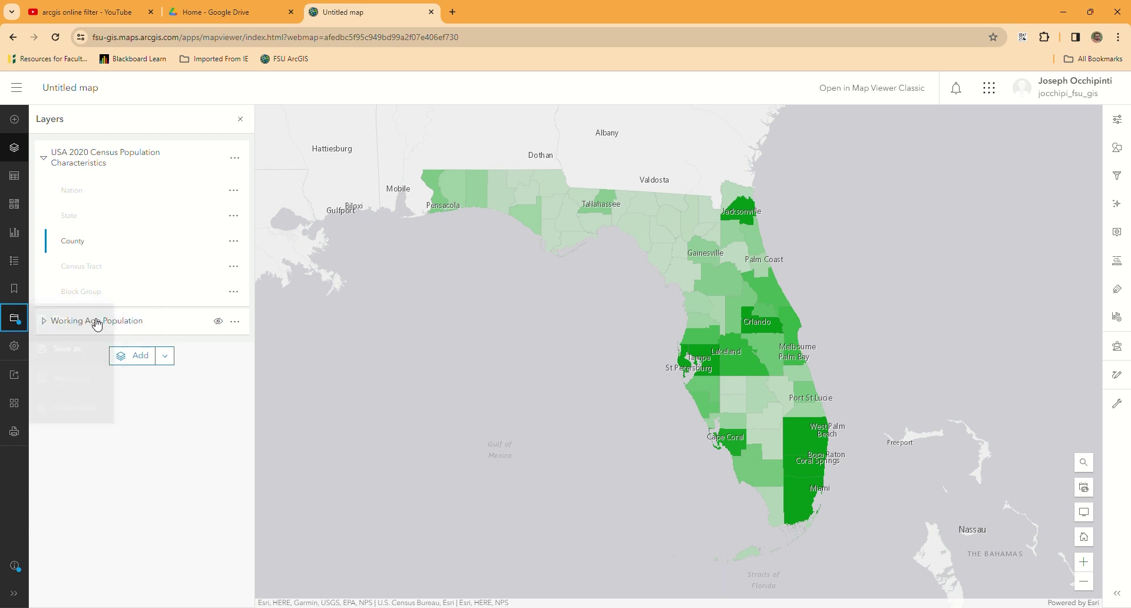
{"action": "left_click", "coordinate": [47, 163]}
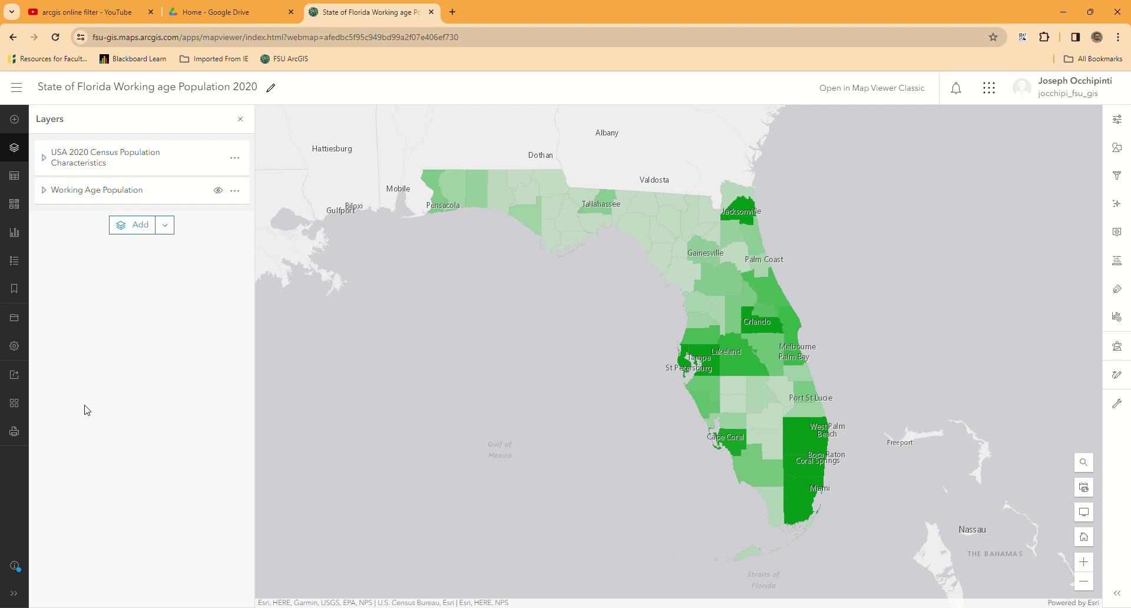
Share the saved map at the Organization level and save the sharing setting
{"action": "left_click", "coordinate": [20, 380]}
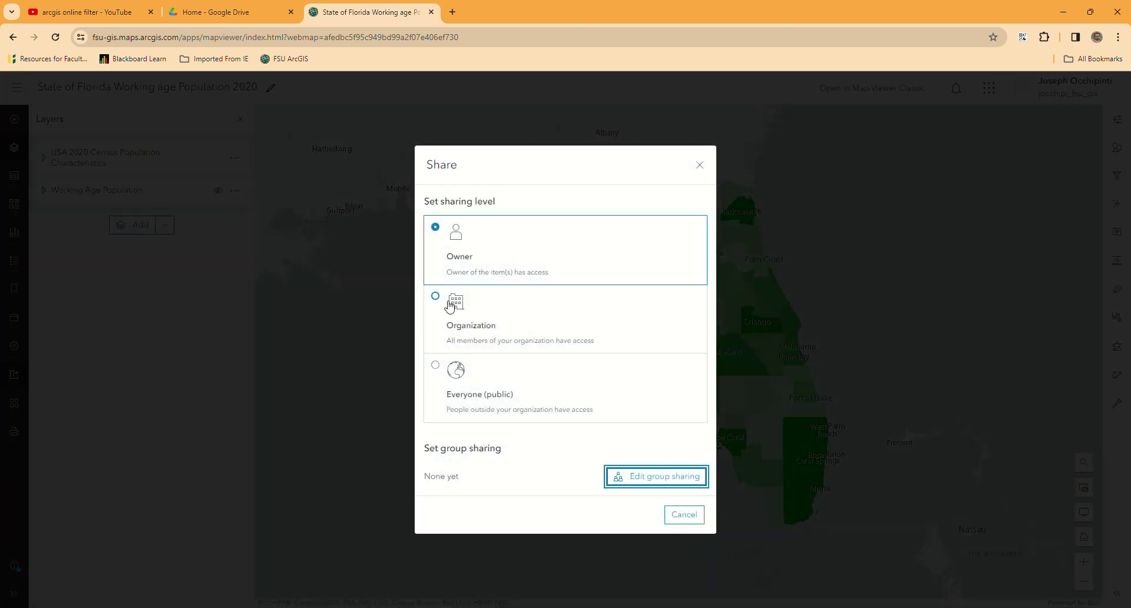
{"action": "left_click", "coordinate": [435, 298]}
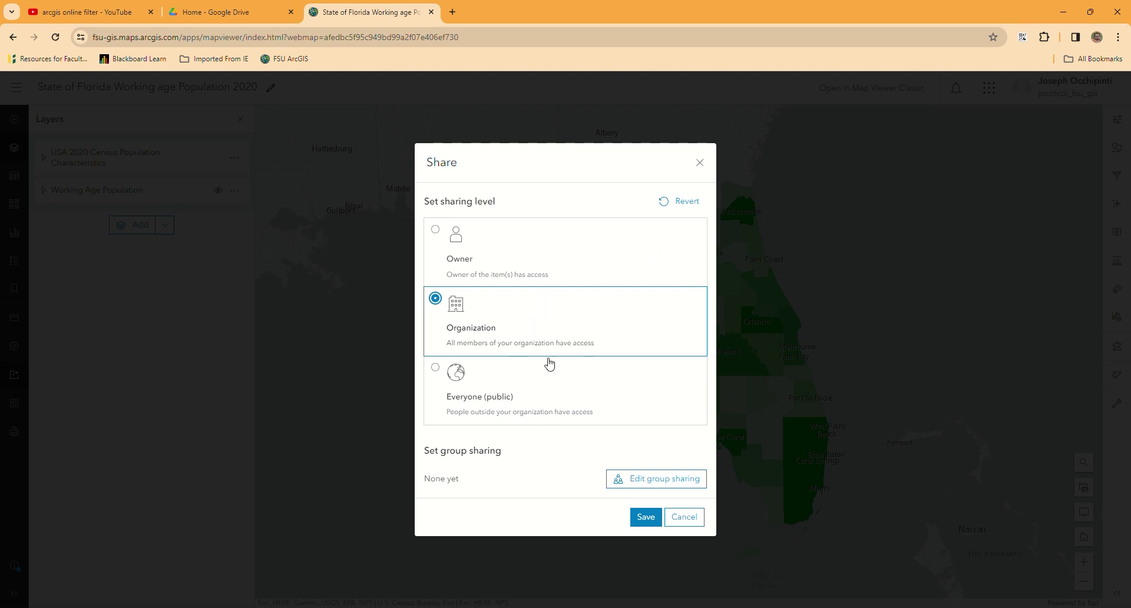
{"action": "left_click", "coordinate": [646, 517]}
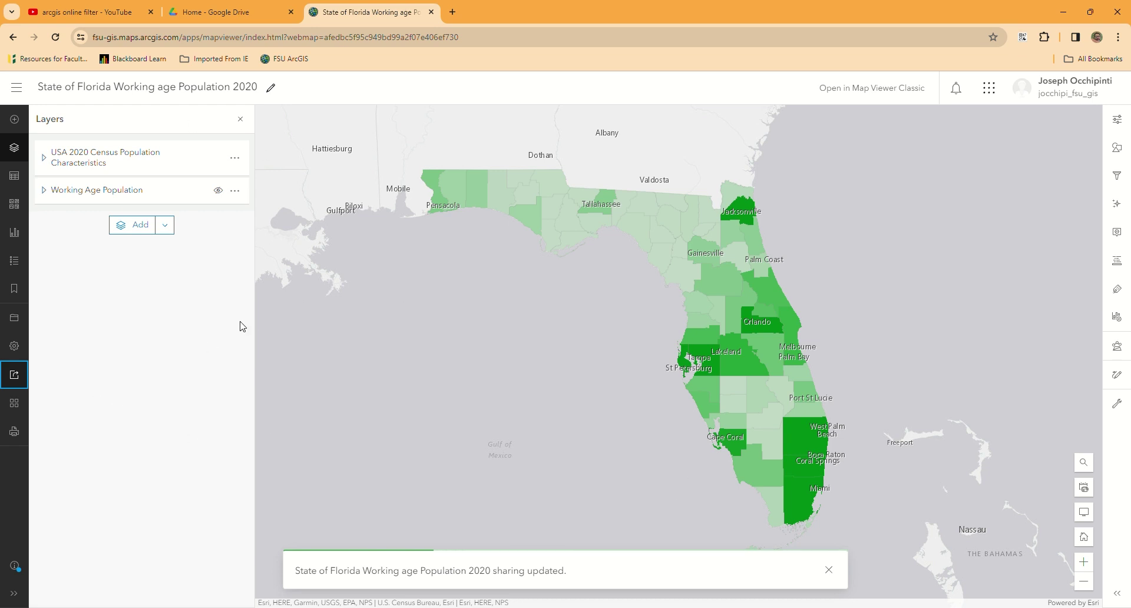
Review the items in My Content and My Groups, and return to My Content
{"action": "left_click", "coordinate": [17, 93]}
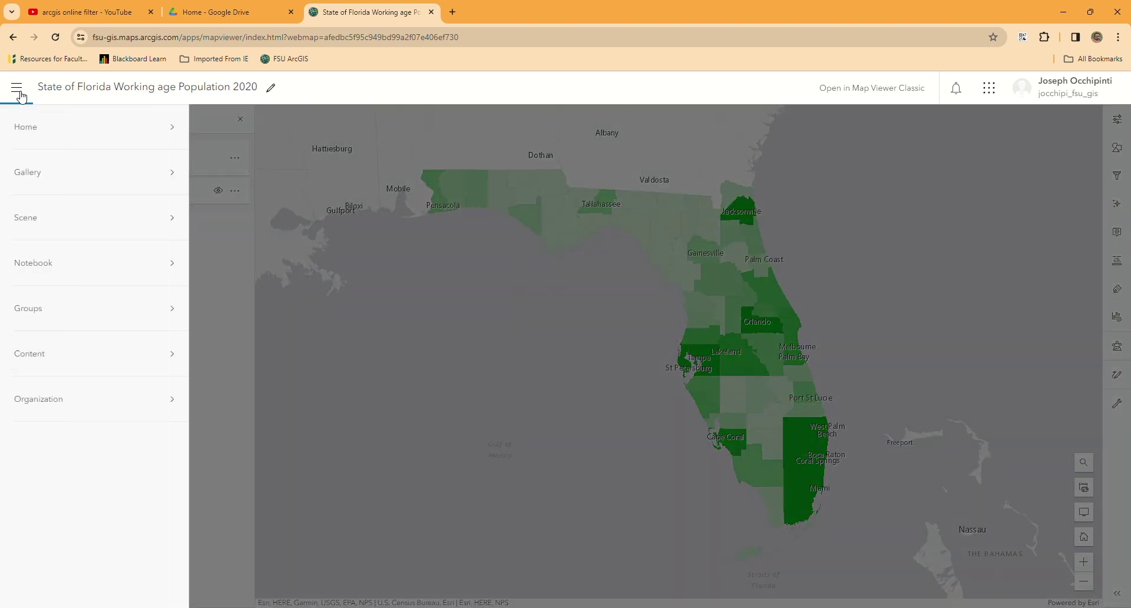
{"action": "left_click", "coordinate": [32, 358]}
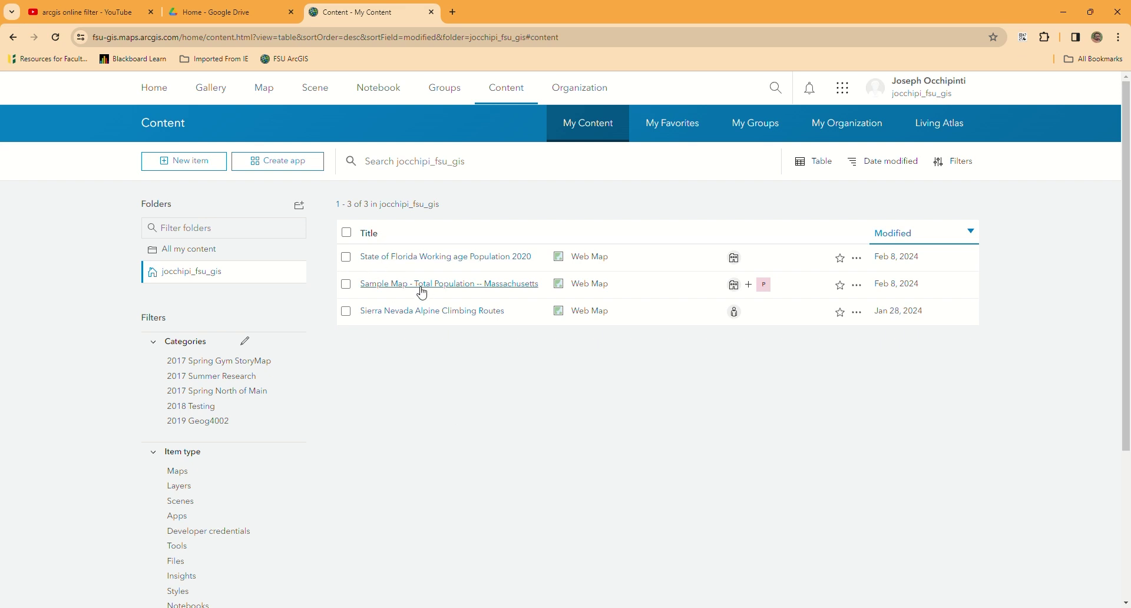
{"action": "left_click", "coordinate": [769, 128]}
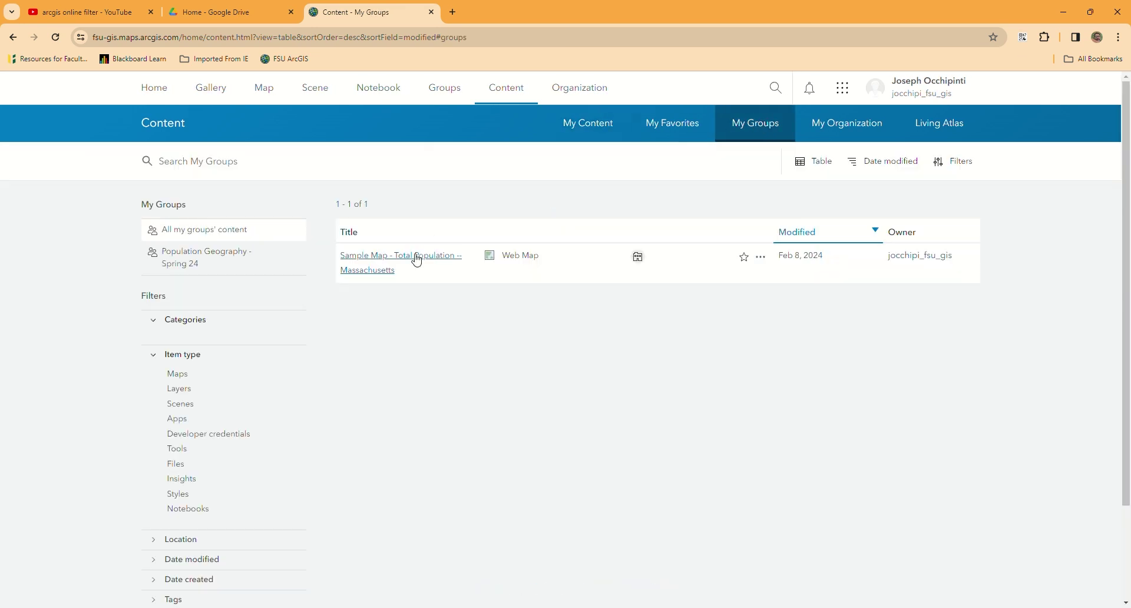
{"action": "left_click", "coordinate": [596, 129]}
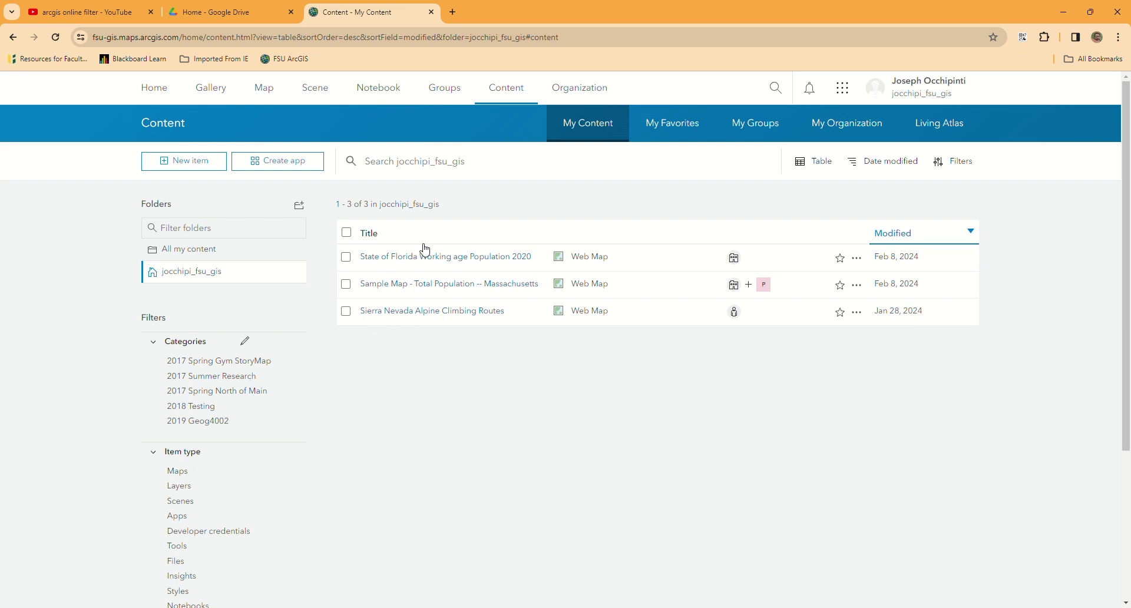
Open the State of Florida Working age Population 2020 web map in Map Viewer and select its web address
{"action": "left_click", "coordinate": [443, 265]}
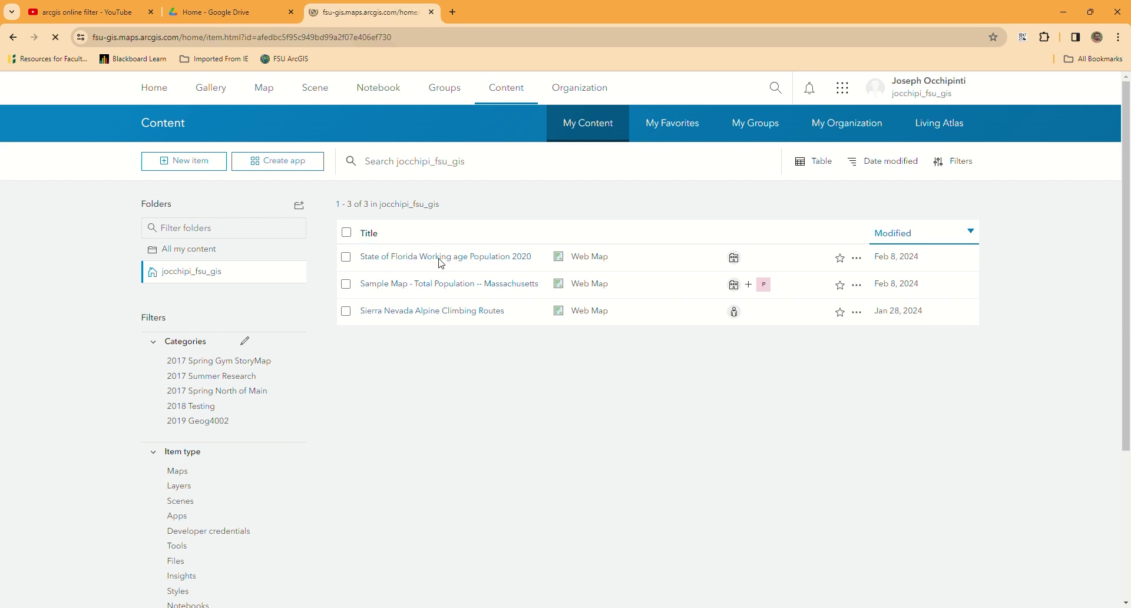
{"action": "left_click", "coordinate": [903, 170]}
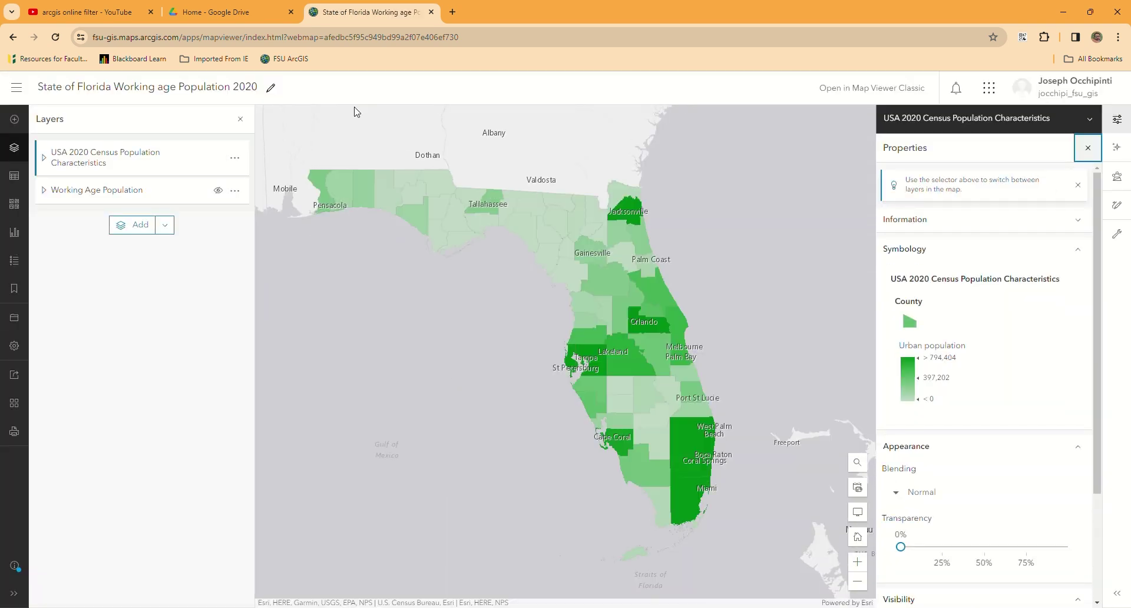
{"action": "left_click", "coordinate": [388, 43]}
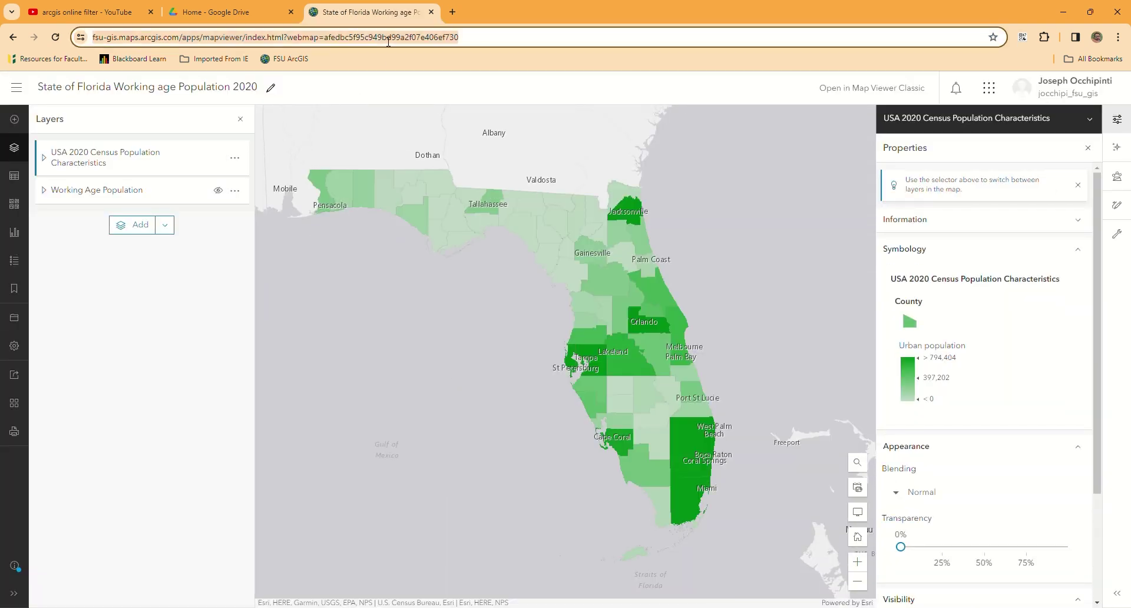